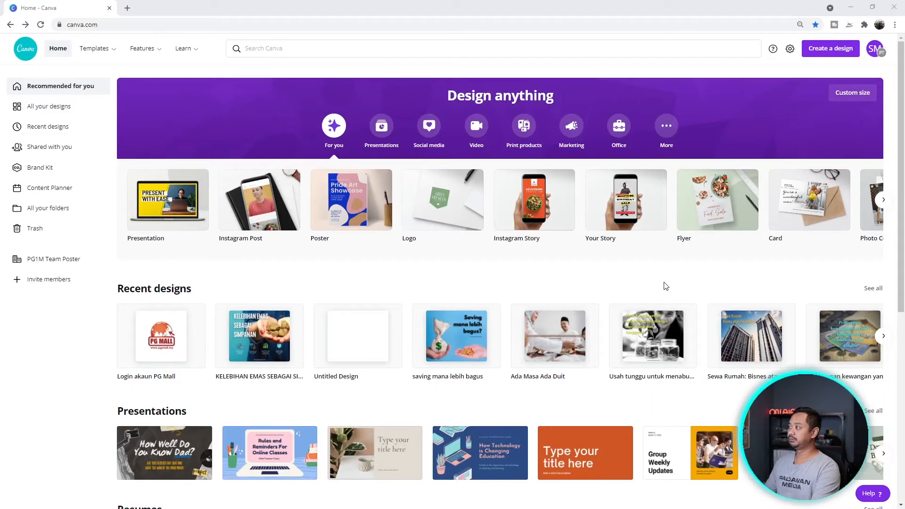
# - Search 'fa' under Create a design and open a blank Facebook Post
pyautogui.click(841, 51)
pyautogui.moveTo(856, 92)
pyautogui.mouseDown()
pyautogui.moveTo(849, 146)
pyautogui.moveTo(855, 85)
pyautogui.mouseUp()
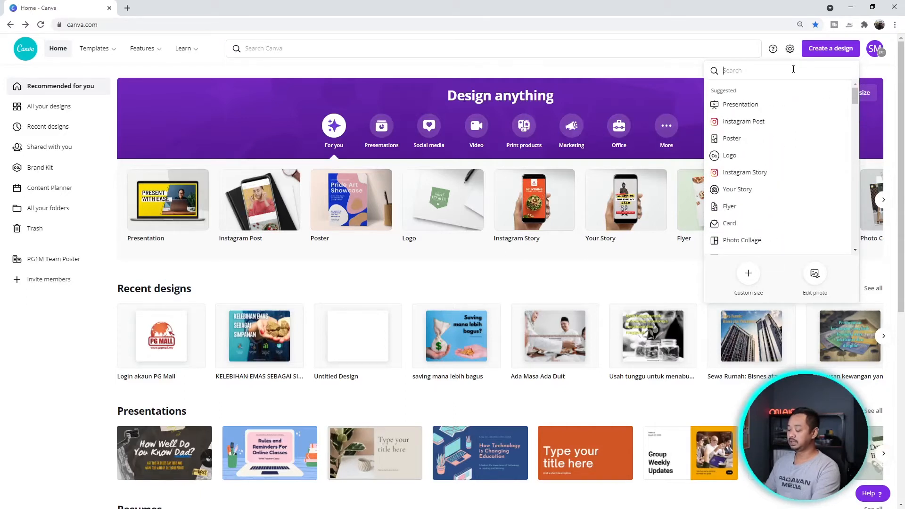
pyautogui.write('fa')
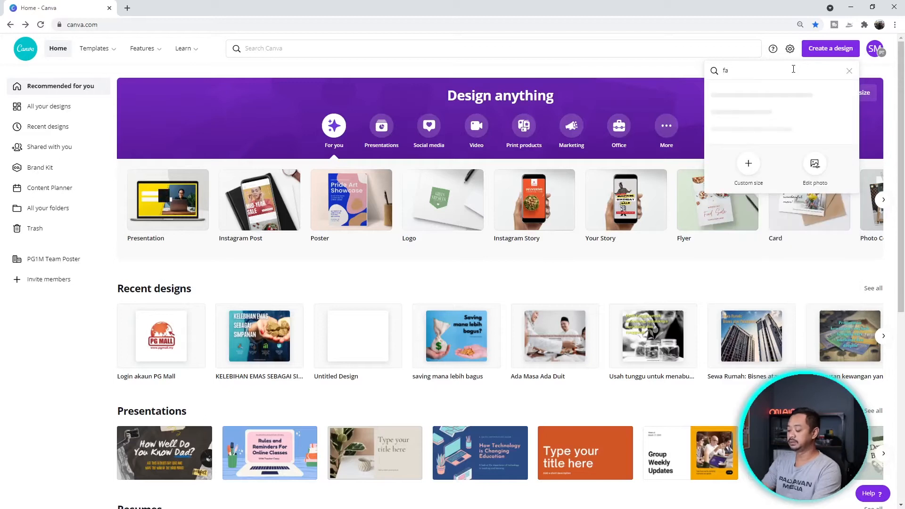
pyautogui.press('Down')
pyautogui.press('Down')
pyautogui.press('Down')
pyautogui.press('Down')
pyautogui.press('Down')
pyautogui.press('Return')
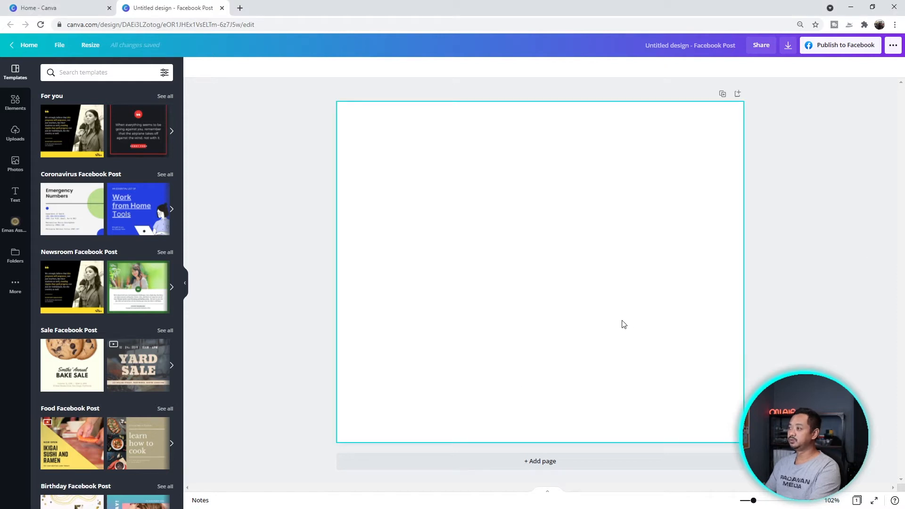
pyautogui.click(90, 45)
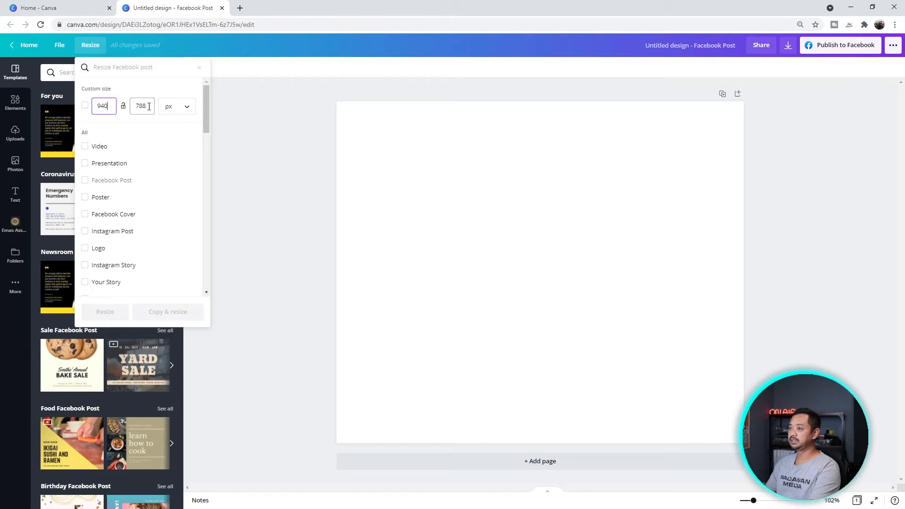
pyautogui.click(149, 106)
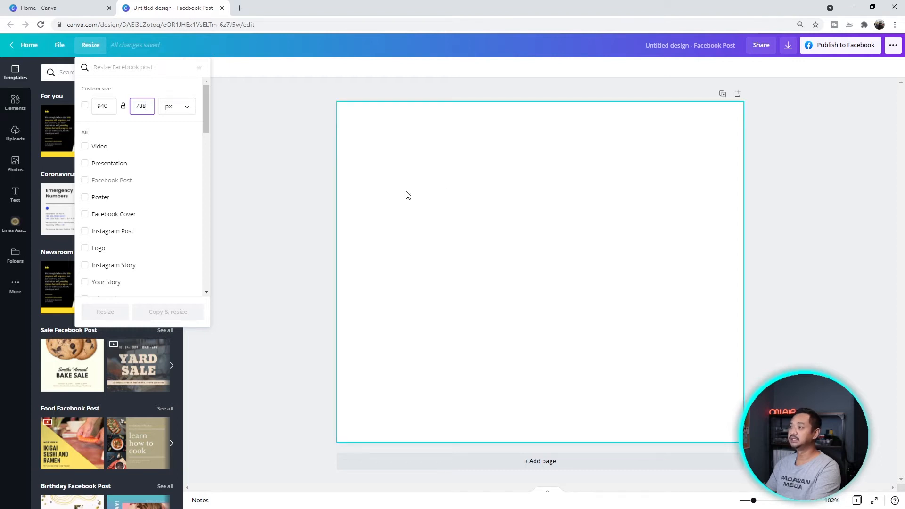
pyautogui.click(271, 190)
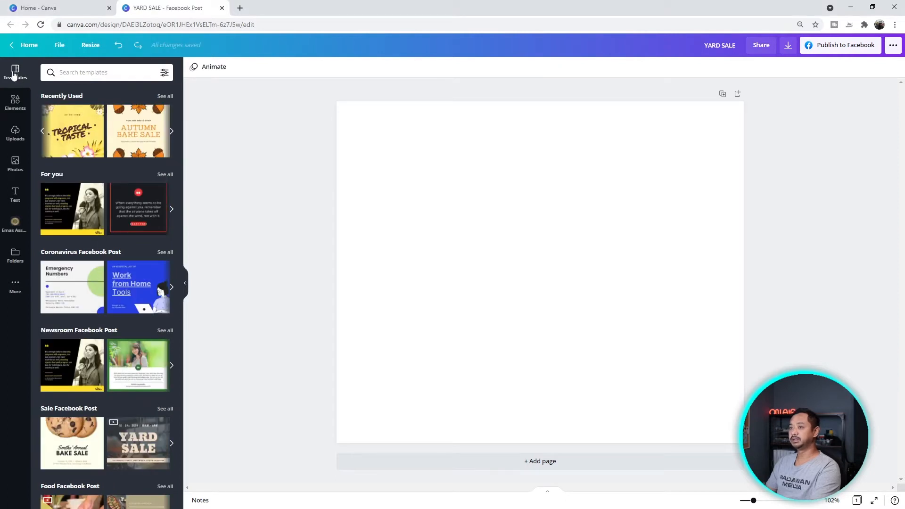
# - Scroll the templates to Eid Al-Fitr Facebook Post and apply the Ramadan Mubarak template
pyautogui.scroll(-9, 119, 349)
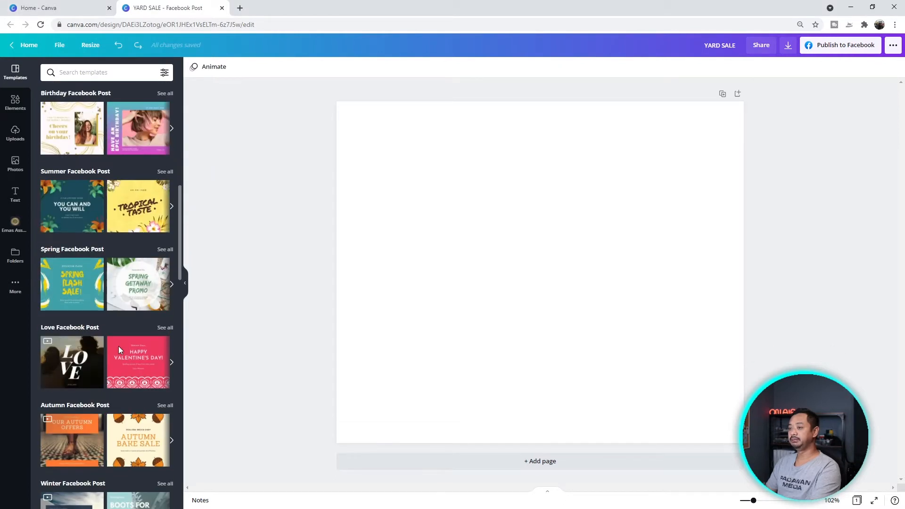
pyautogui.scroll(-8, 119, 349)
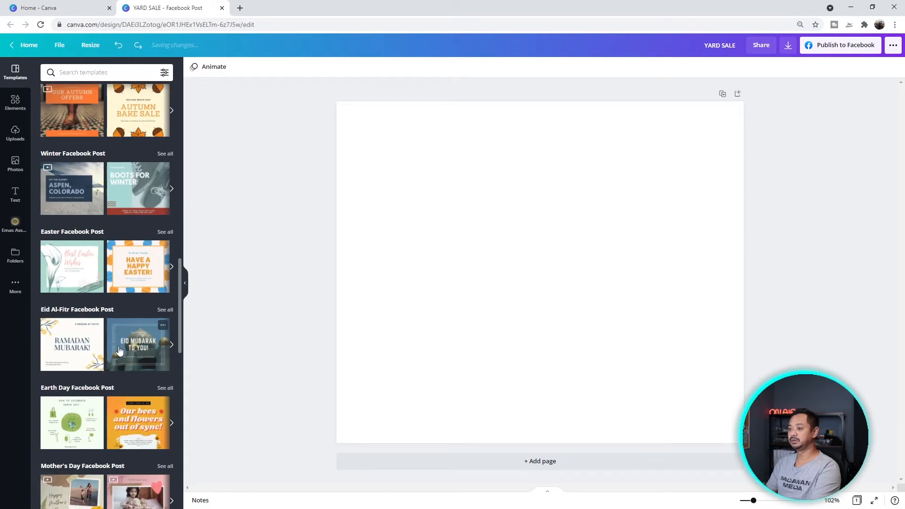
pyautogui.click(105, 360)
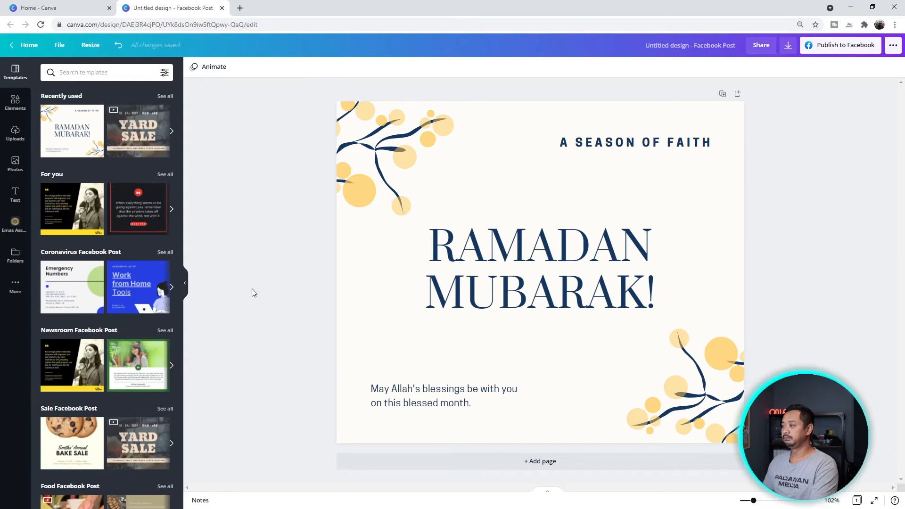
# - Replace the 'A SEASON OF FAITH' heading text with 'SELAMAT MENYAMBUT'
pyautogui.click(658, 143)
pyautogui.click(539, 292)
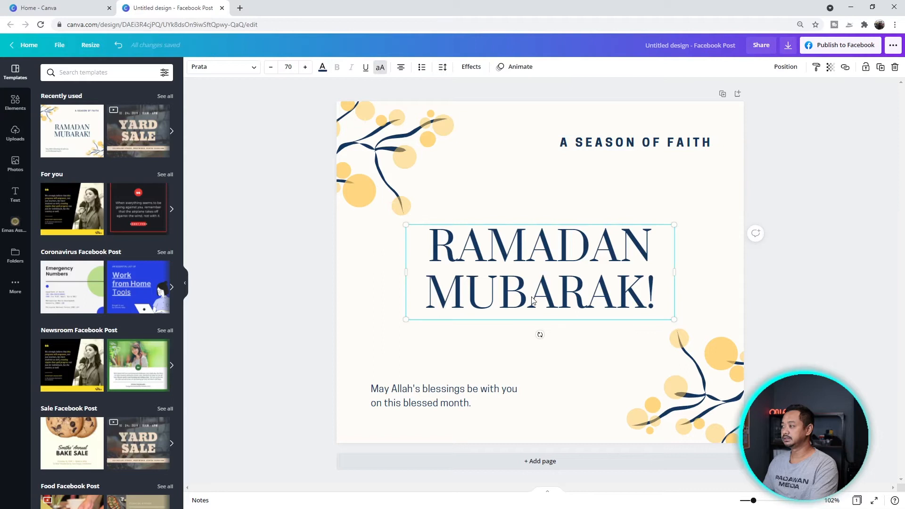
pyautogui.click(455, 396)
pyautogui.click(382, 138)
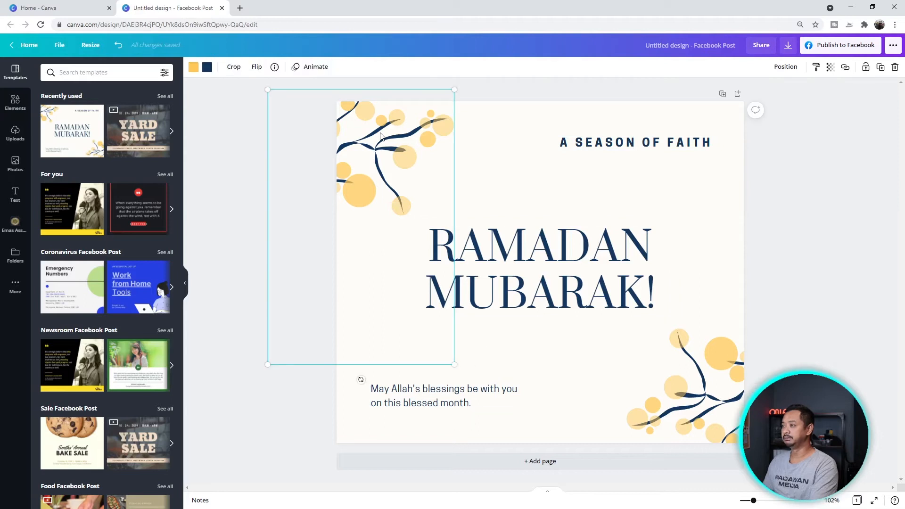
pyautogui.click(681, 303)
pyautogui.click(658, 146)
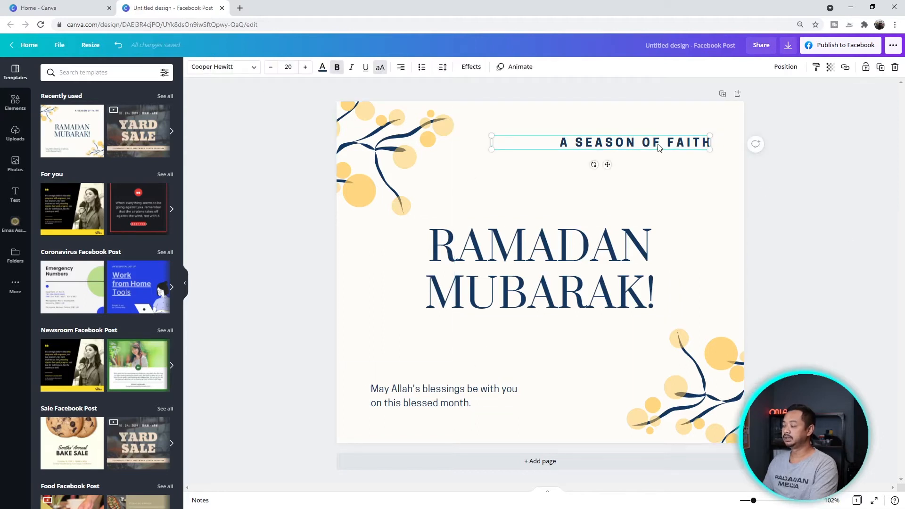
pyautogui.doubleClick(659, 146)
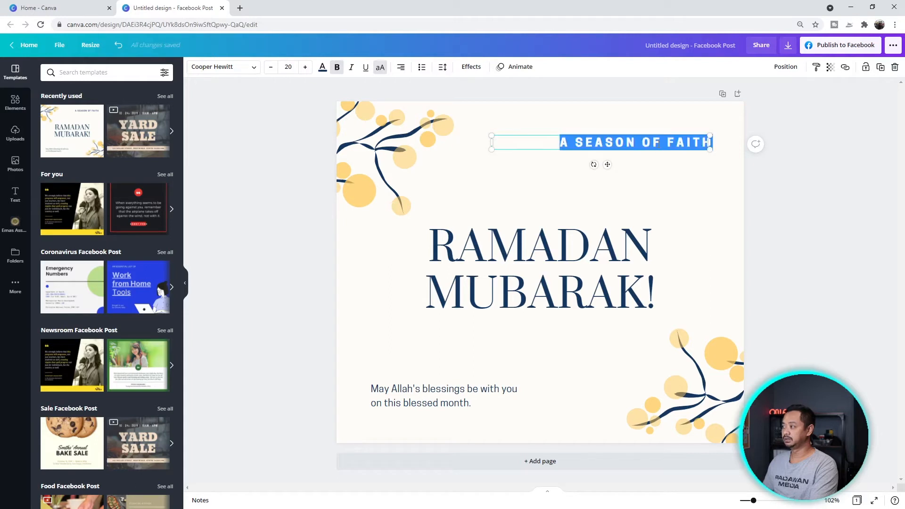
pyautogui.write('SELAMAT MENYAMBUT')
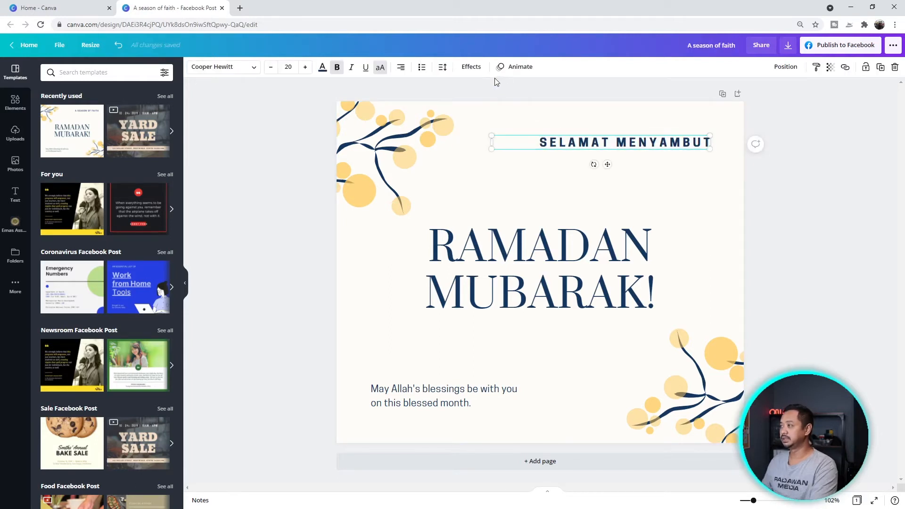
# - Enlarge the SELAMAT MENYAMBUT heading to font size 25, keeping it on one line
pyautogui.click(256, 69)
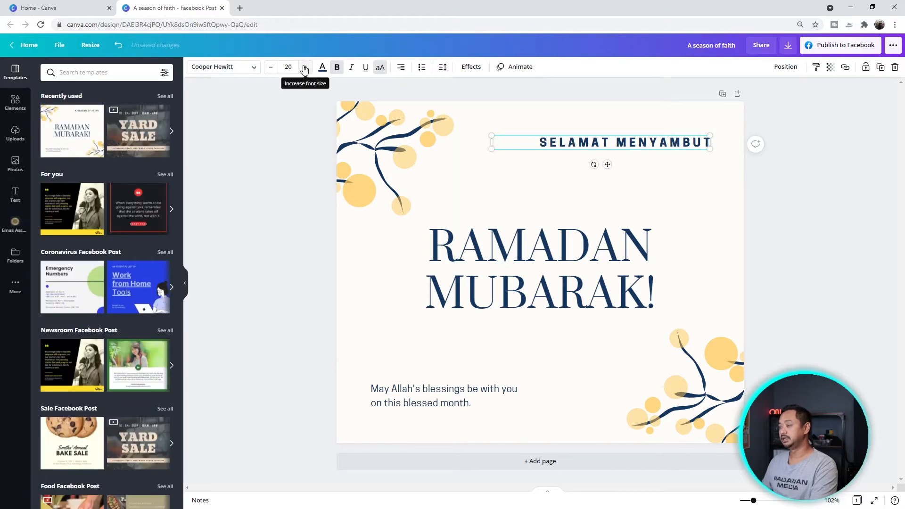
pyautogui.click(304, 67)
pyautogui.click(304, 67)
pyautogui.click(304, 68)
pyautogui.click(304, 67)
pyautogui.click(304, 67)
pyautogui.click(304, 68)
pyautogui.click(270, 68)
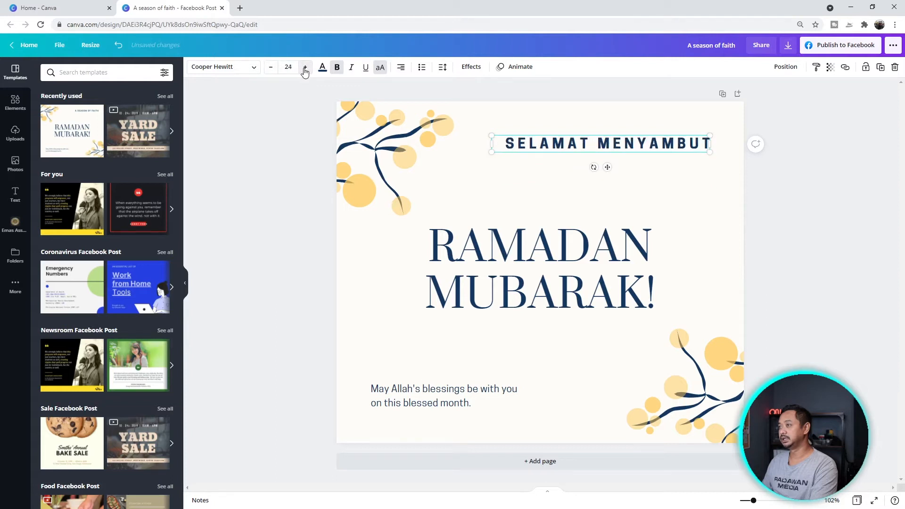
pyautogui.click(322, 67)
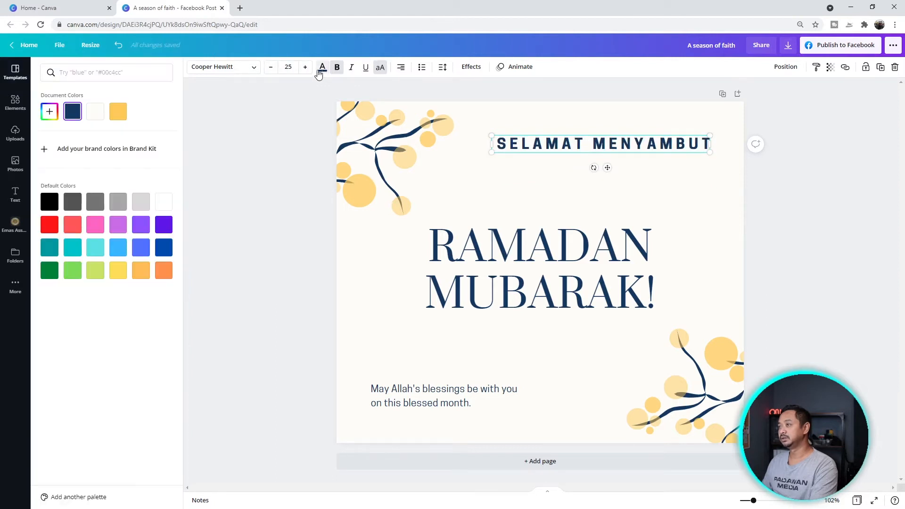
# - Make SELAMAT MENYAMBUT orange, non-bold, italic, underlined and centre-aligned
pyautogui.click(162, 272)
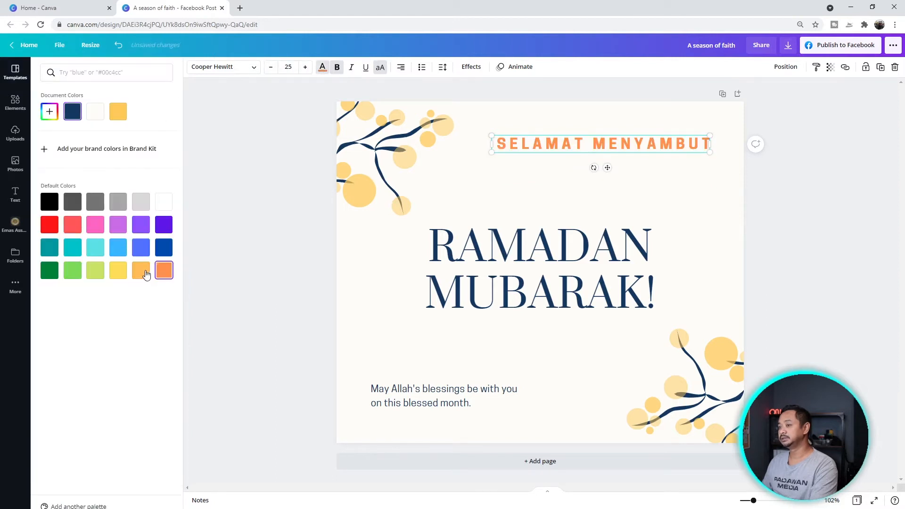
pyautogui.click(337, 67)
pyautogui.click(353, 68)
pyautogui.click(365, 69)
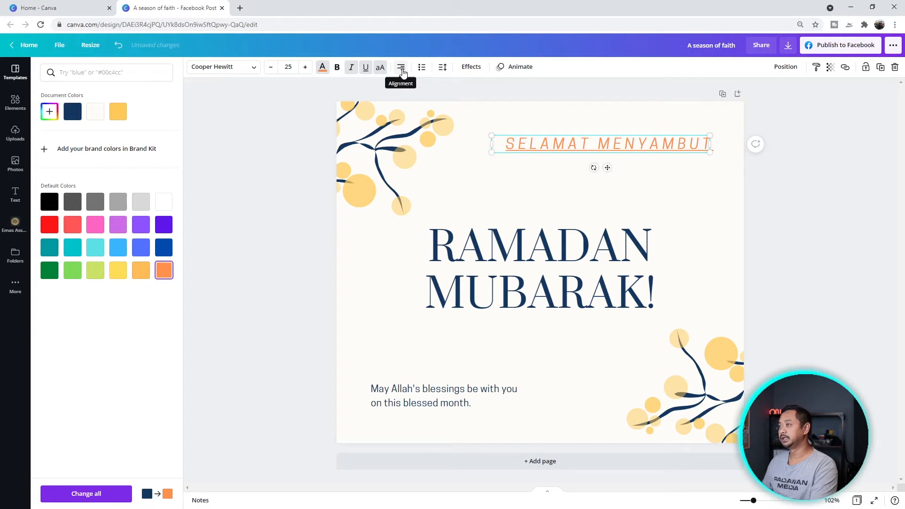
pyautogui.click(401, 69)
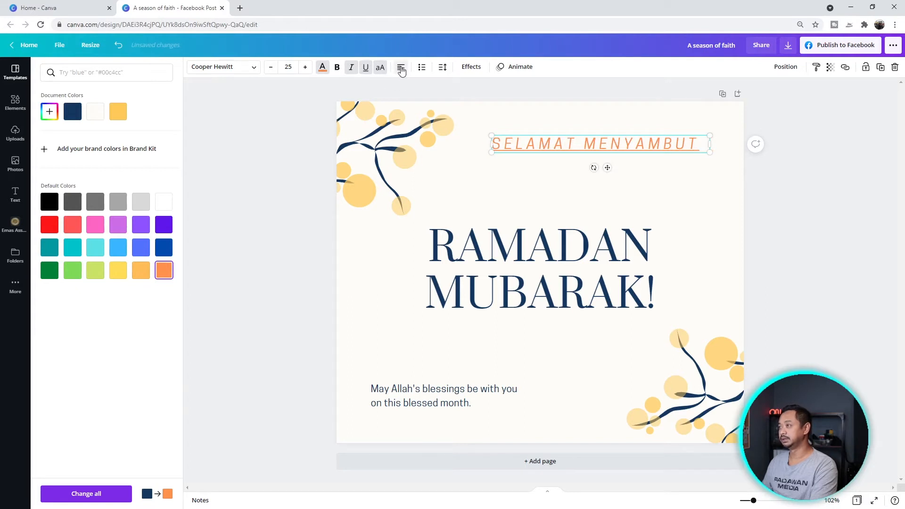
pyautogui.click(401, 69)
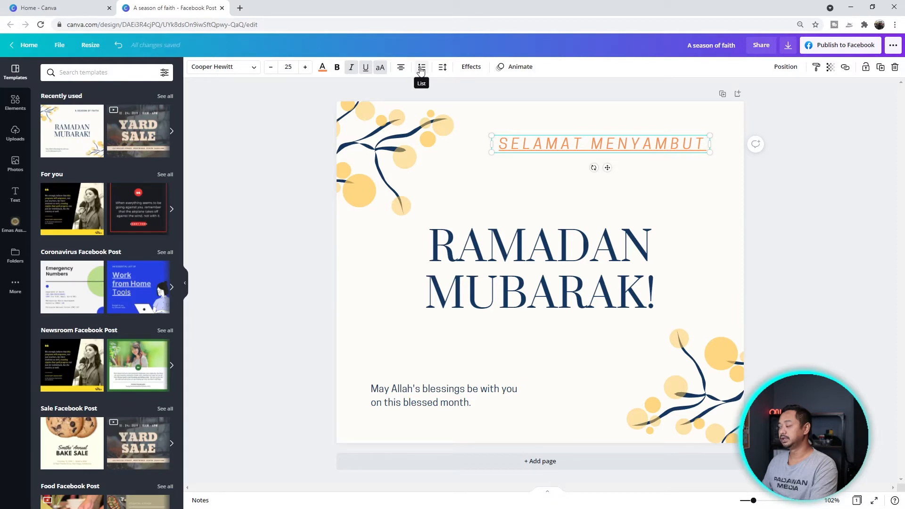
# - Turn the heading into a numbered list and add two 'TEXT' items plus an empty line
pyautogui.click(421, 69)
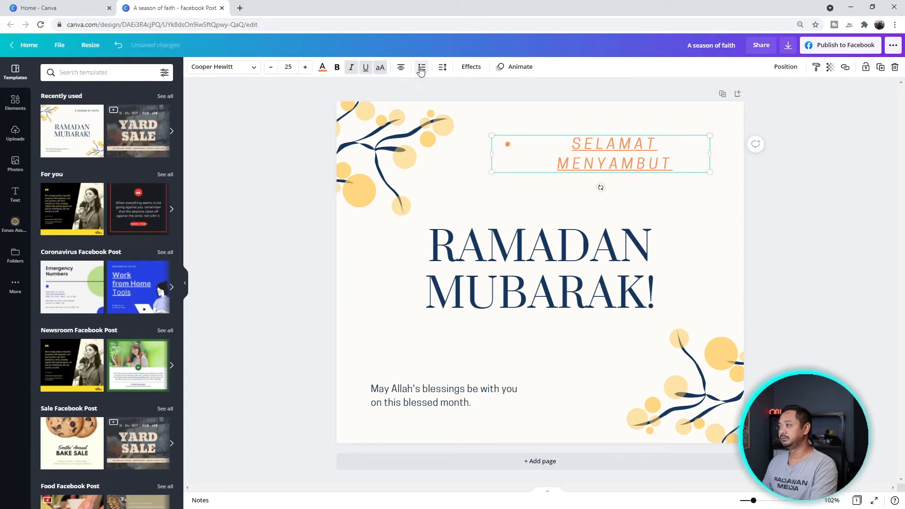
pyautogui.click(421, 69)
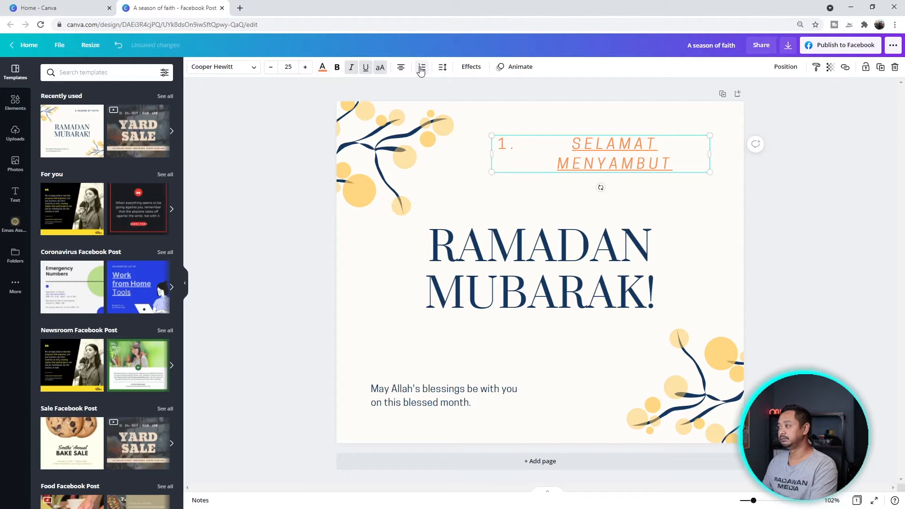
pyautogui.click(680, 158)
pyautogui.press('Return')
pyautogui.write('TEXT')
pyautogui.press('Return')
pyautogui.write('TEXT')
pyautogui.press('Return')
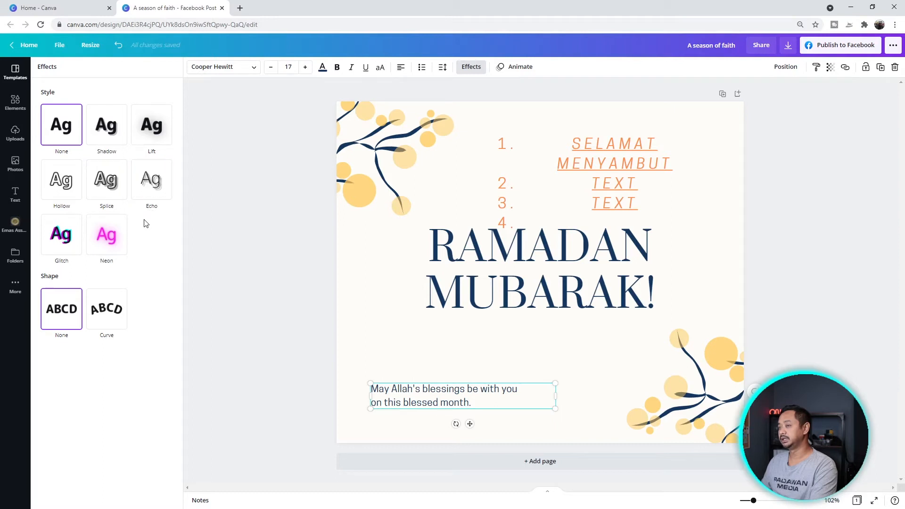
# - Give the blessing text an Echo effect with offset 68, after trying Lift
pyautogui.click(154, 128)
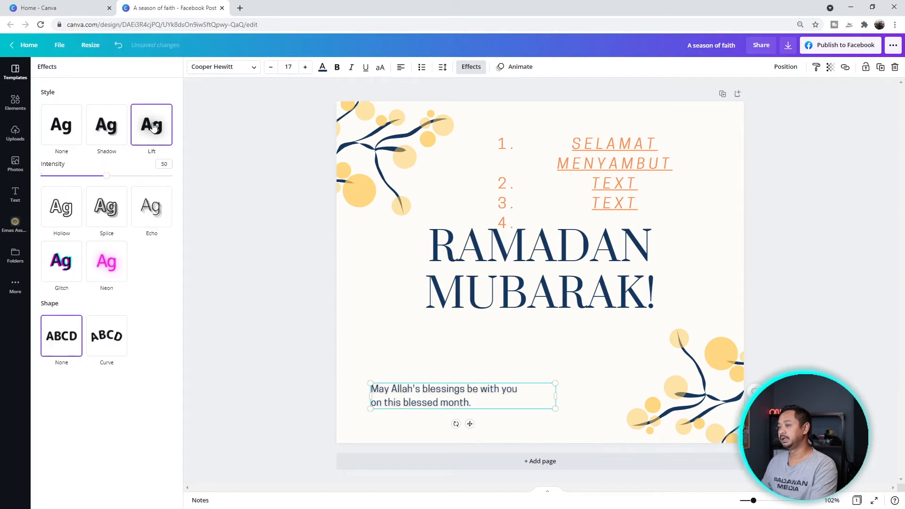
pyautogui.moveTo(111, 177); pyautogui.dragTo(165, 185)
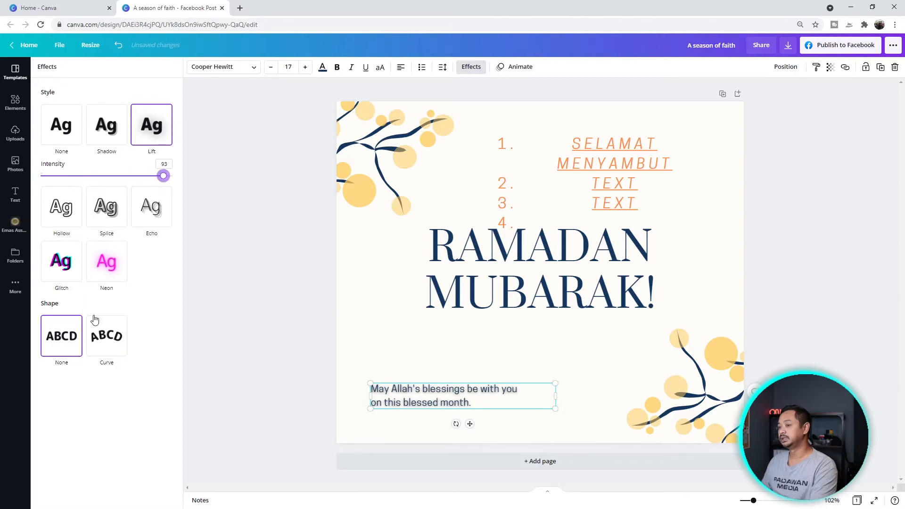
pyautogui.click(151, 211)
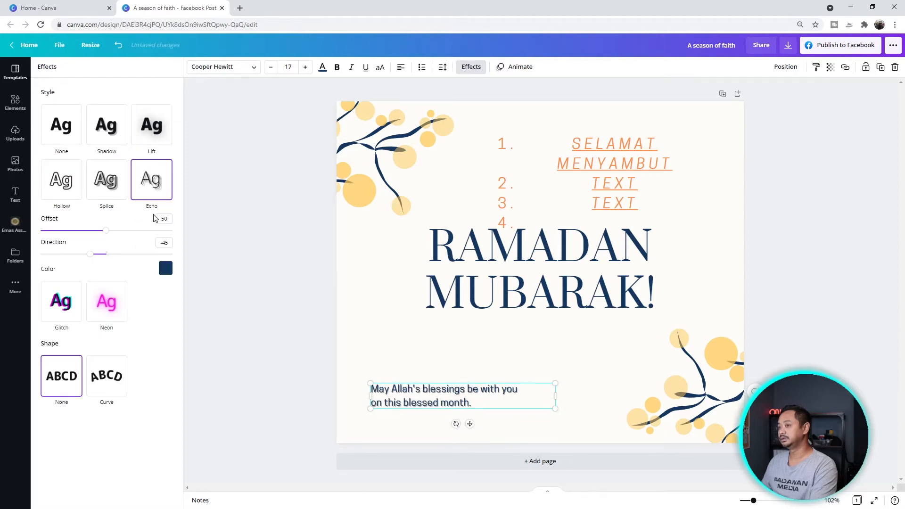
pyautogui.moveTo(104, 237); pyautogui.dragTo(85, 255)
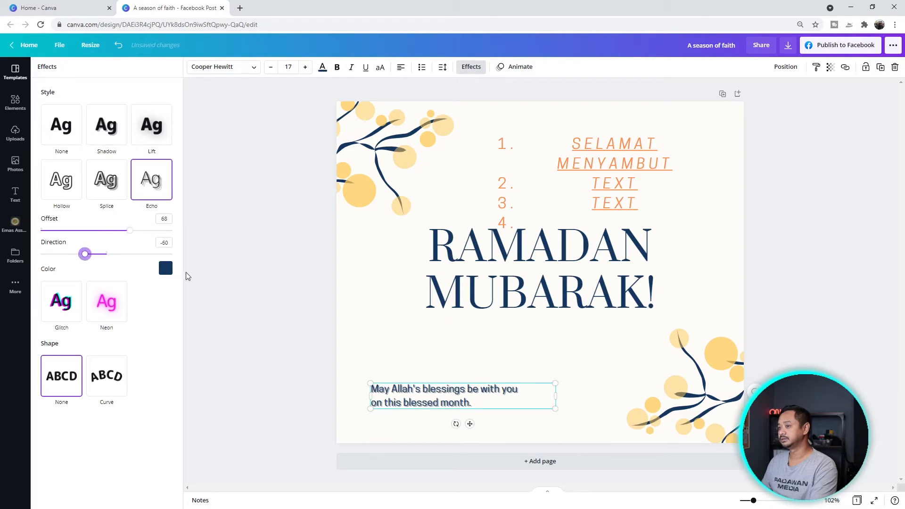
# - Set the echo colour to medium grey
pyautogui.click(165, 268)
pyautogui.click(76, 342)
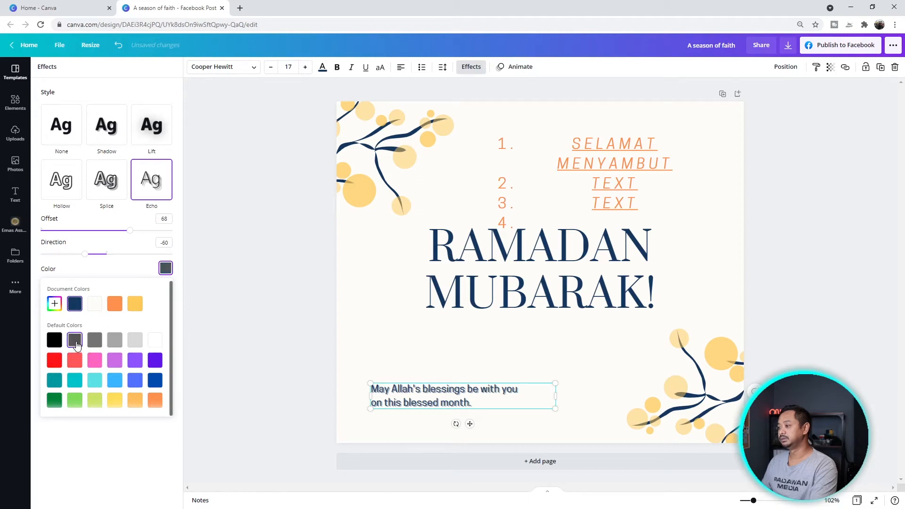
pyautogui.click(95, 341)
pyautogui.click(114, 342)
pyautogui.click(134, 341)
pyautogui.click(154, 343)
pyautogui.click(134, 343)
pyautogui.click(120, 345)
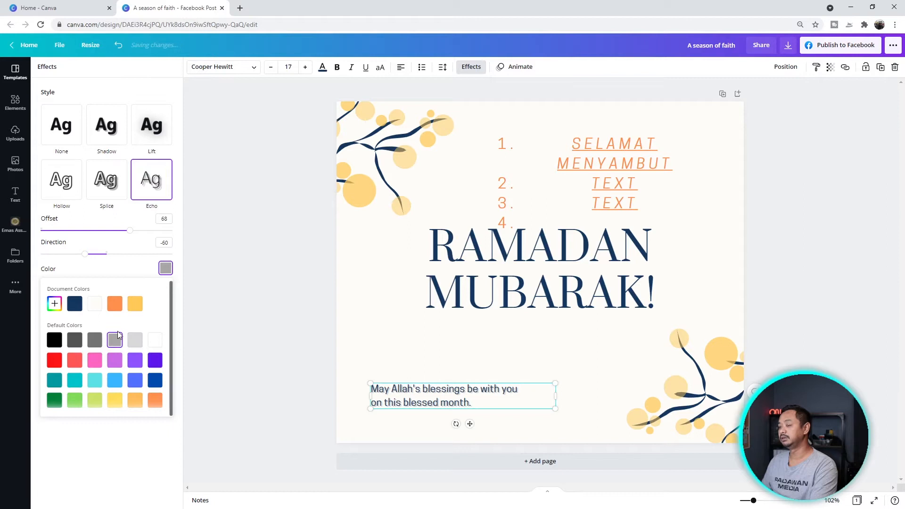
pyautogui.press('Escape')
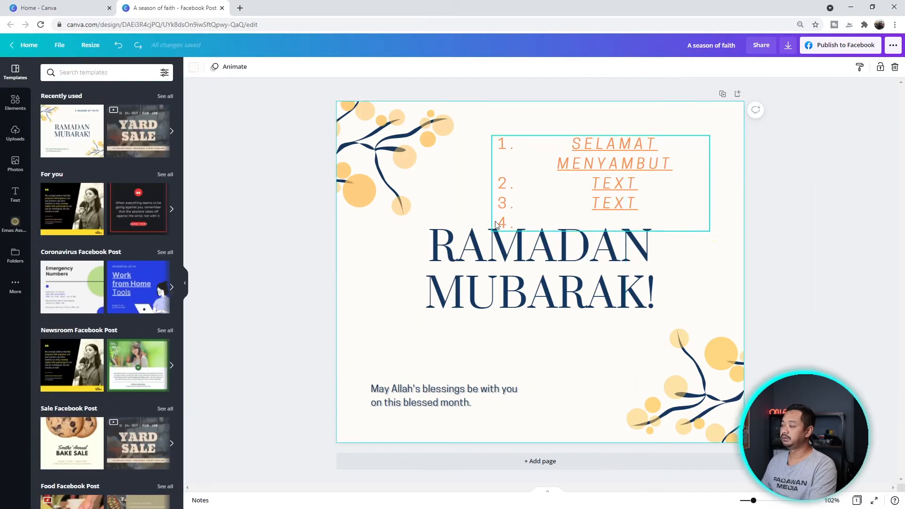
# - Make the top-left branch decoration's yellow circles light green
pyautogui.click(385, 149)
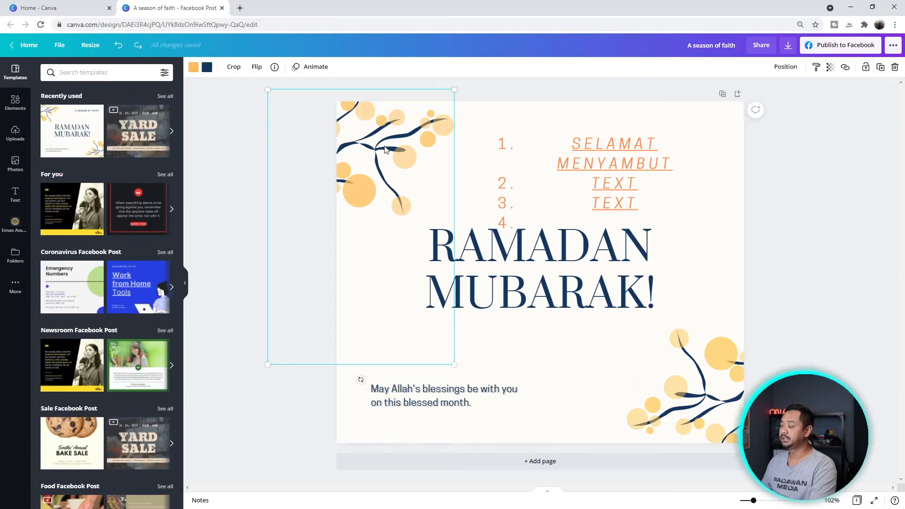
pyautogui.click(196, 69)
pyautogui.click(141, 225)
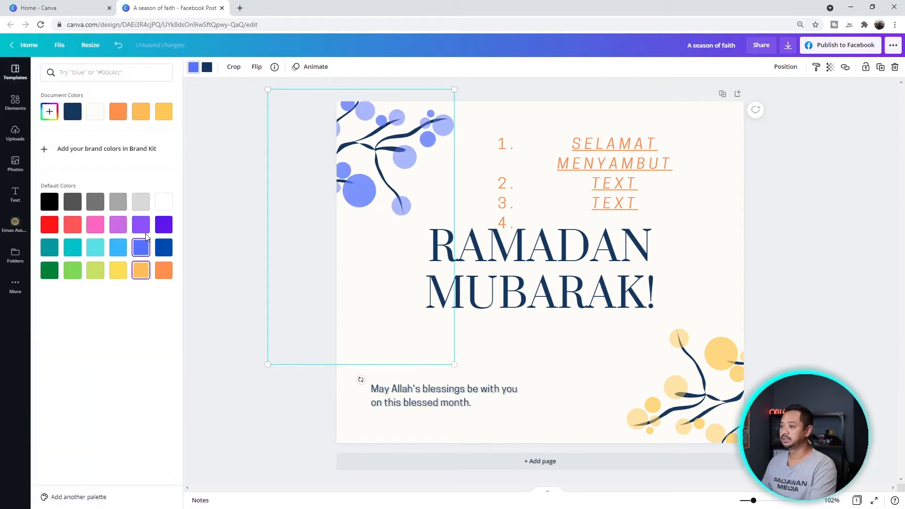
pyautogui.click(164, 247)
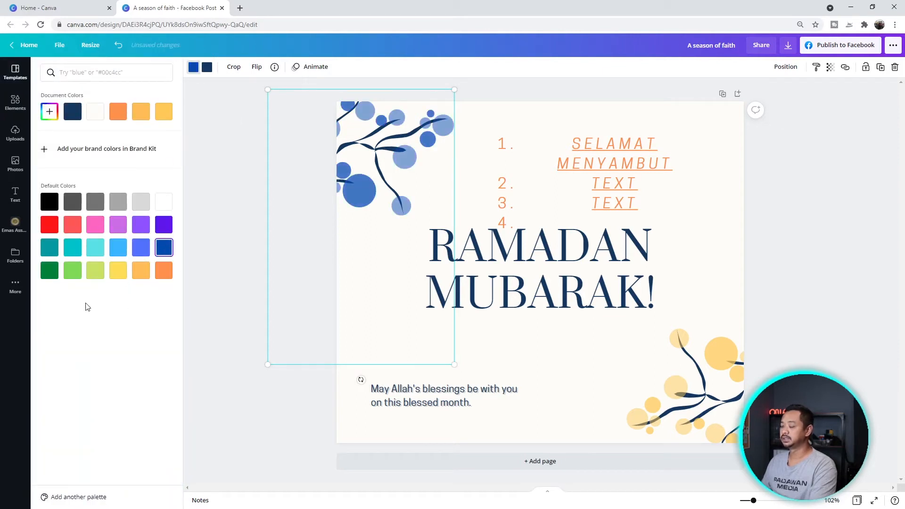
pyautogui.click(73, 273)
# - Recolour the bottom-right branch circles light green, then enlarge the top-left branch well past the page
pyautogui.click(665, 409)
pyautogui.click(193, 72)
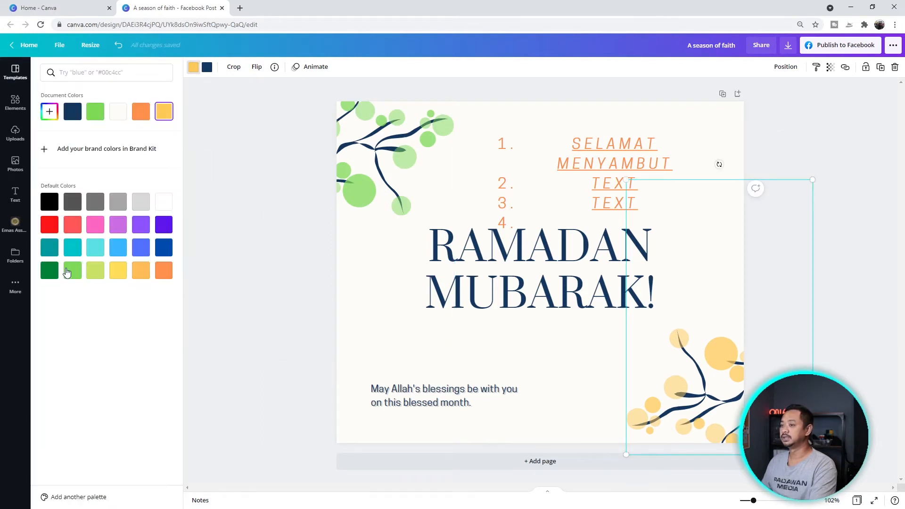
pyautogui.click(73, 273)
pyautogui.click(367, 250)
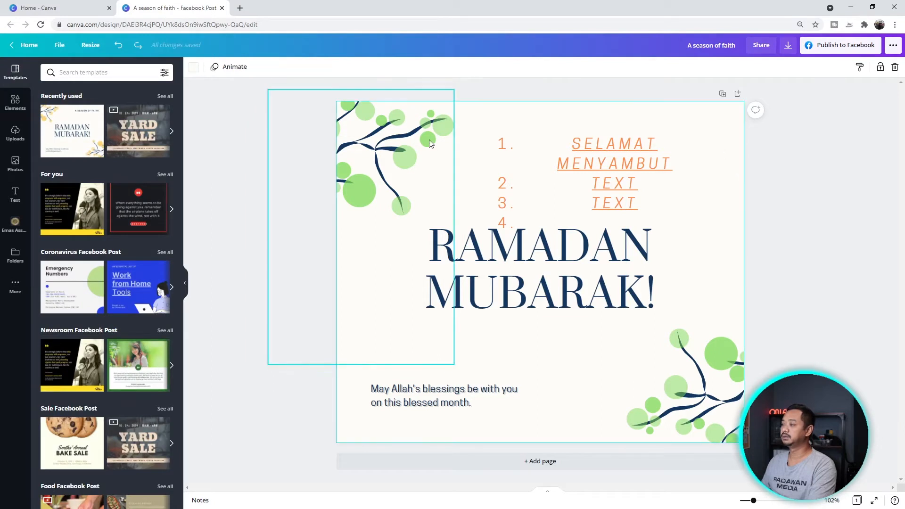
pyautogui.moveTo(454, 363); pyautogui.dragTo(570, 471)
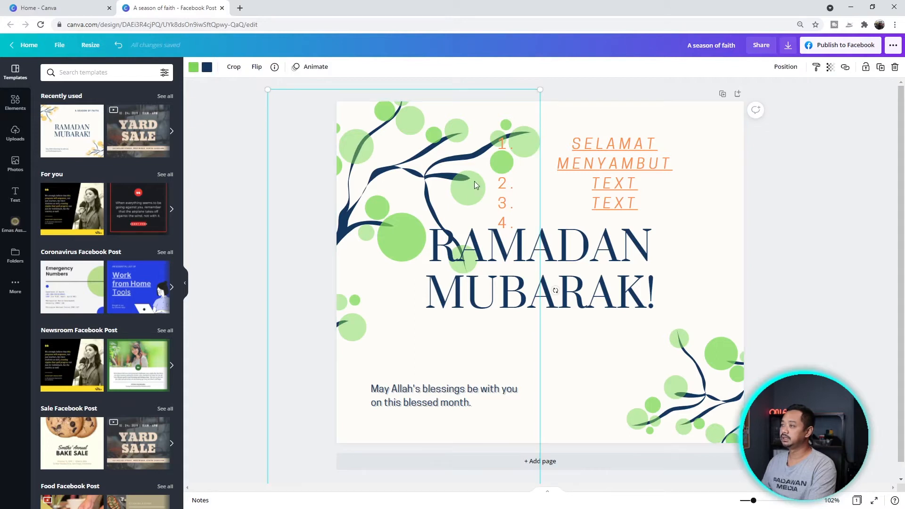
# - Crop away the tree graphic's right side and move it toward the page's right
pyautogui.click(234, 67)
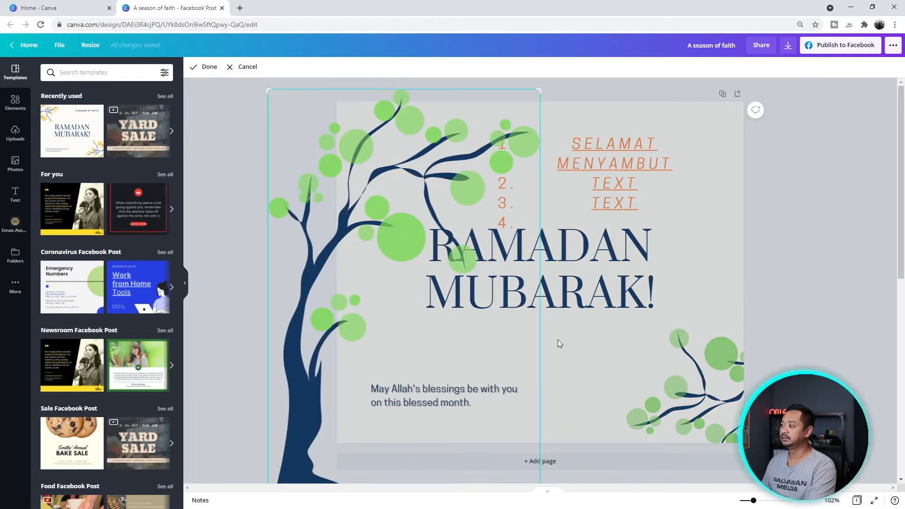
pyautogui.moveTo(539, 86); pyautogui.dragTo(474, 91)
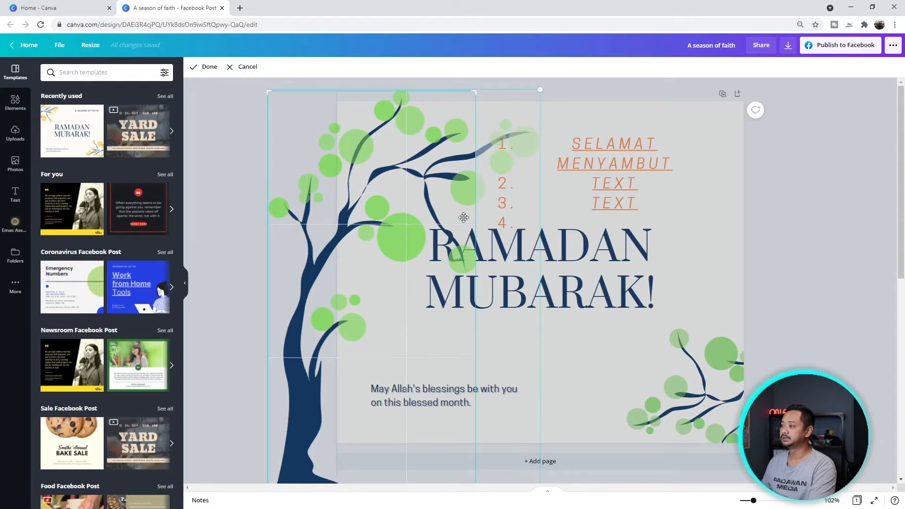
pyautogui.press('Return')
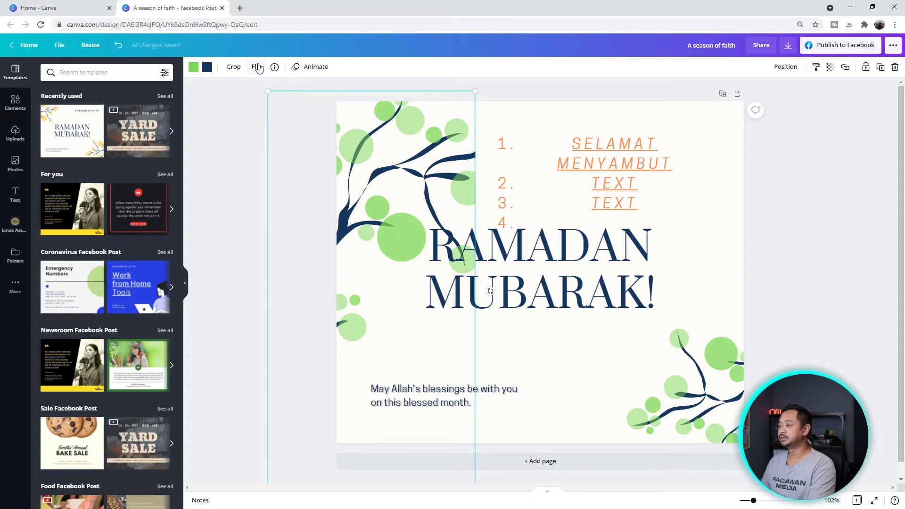
pyautogui.moveTo(381, 185); pyautogui.dragTo(744, 174)
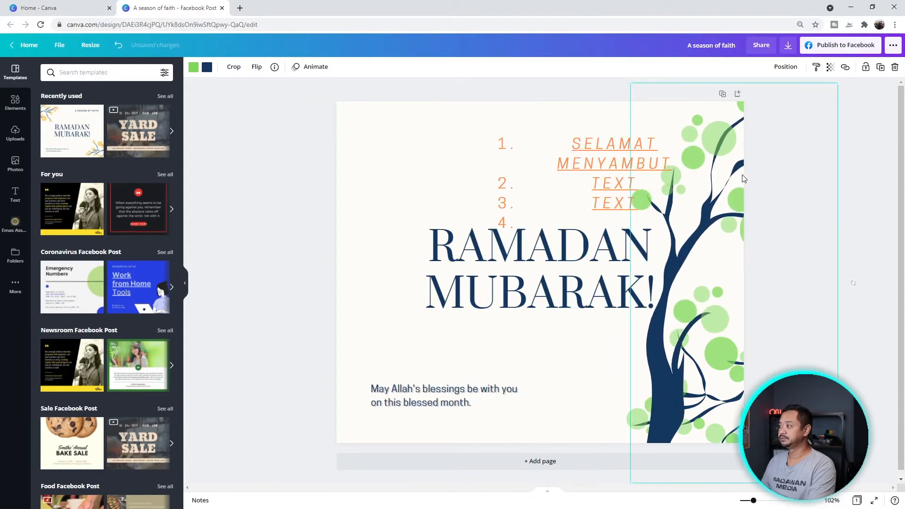
pyautogui.click(255, 70)
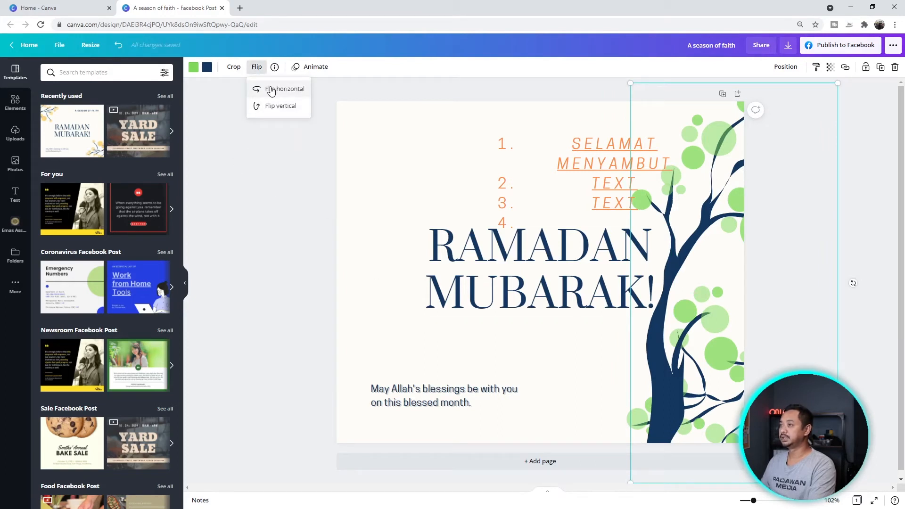
pyautogui.click(271, 91)
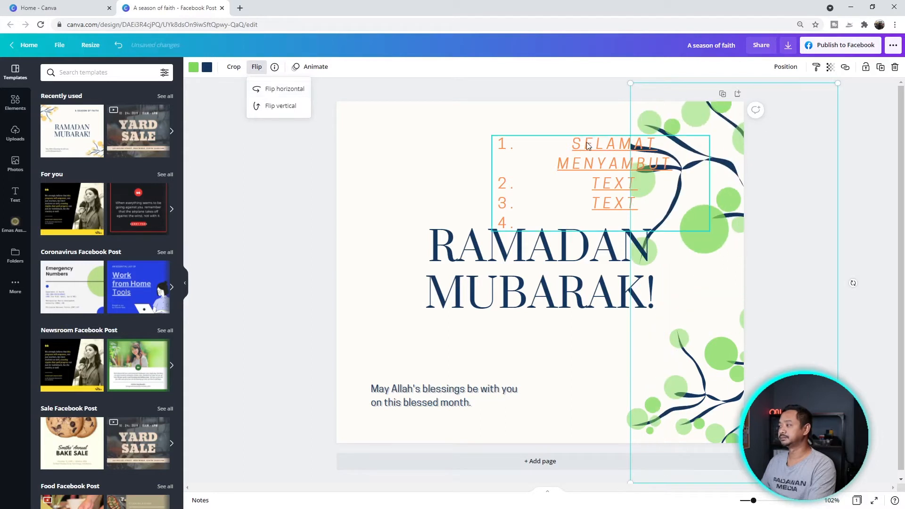
pyautogui.hotkey('ctrl', 'z')
pyautogui.hotkey('ctrl', 'z')
pyautogui.moveTo(616, 341); pyautogui.dragTo(587, 339)
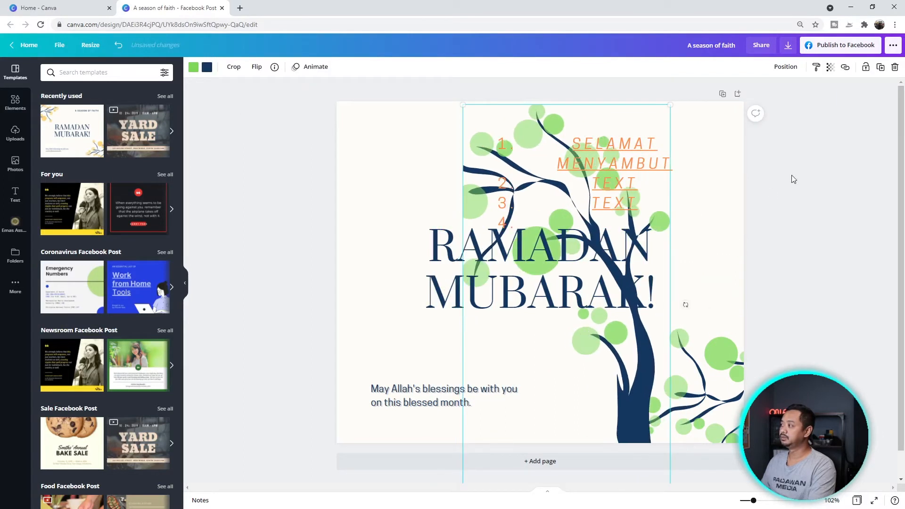
# - Align the tree to the page's right edge through the Position options
pyautogui.click(786, 69)
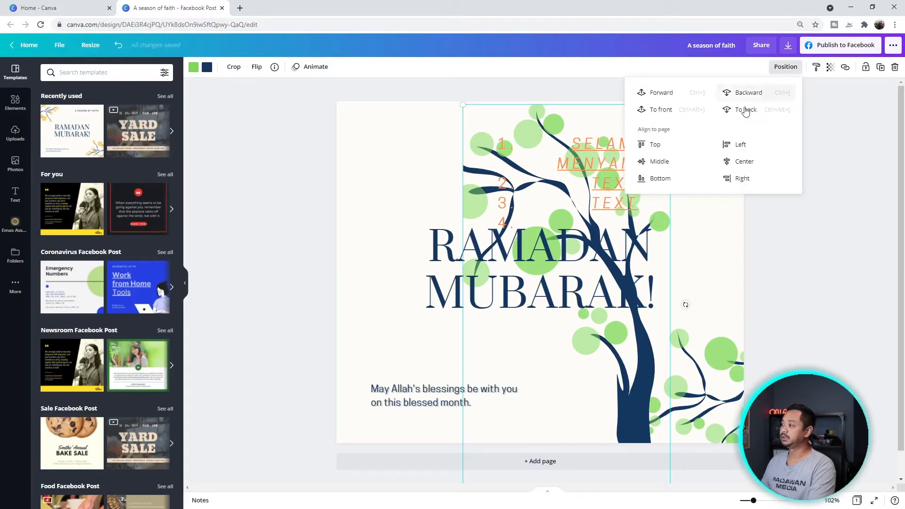
pyautogui.click(740, 146)
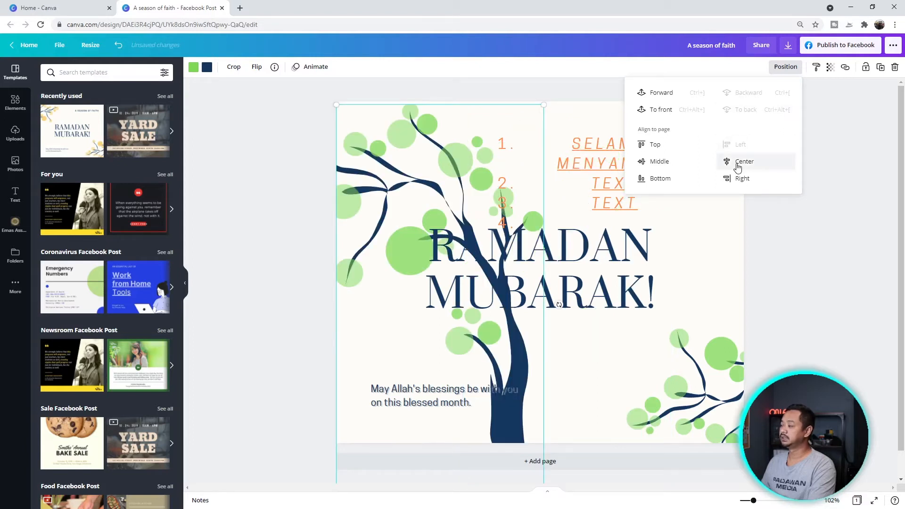
pyautogui.click(738, 164)
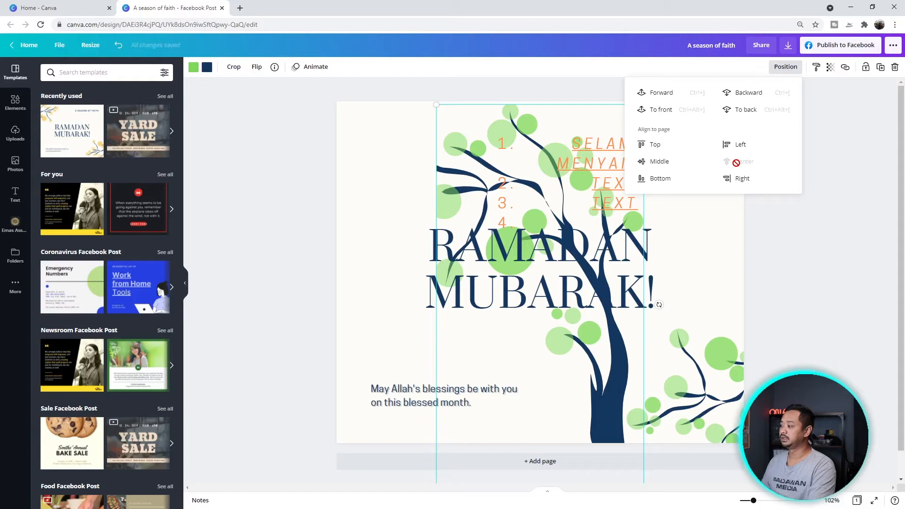
pyautogui.click(738, 184)
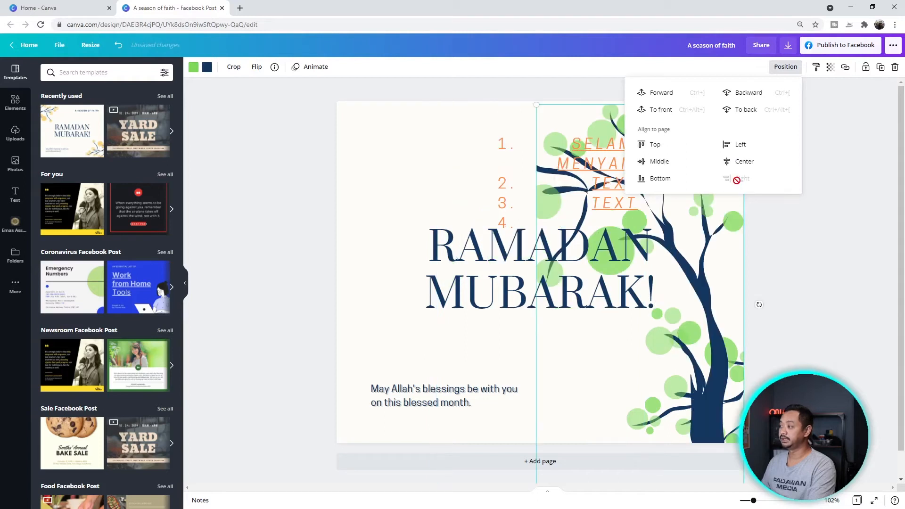
pyautogui.click(843, 240)
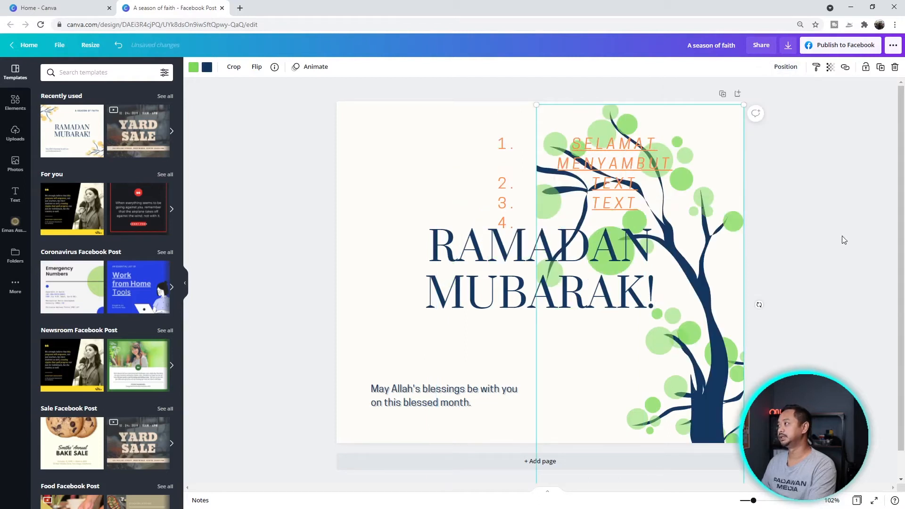
pyautogui.click(804, 239)
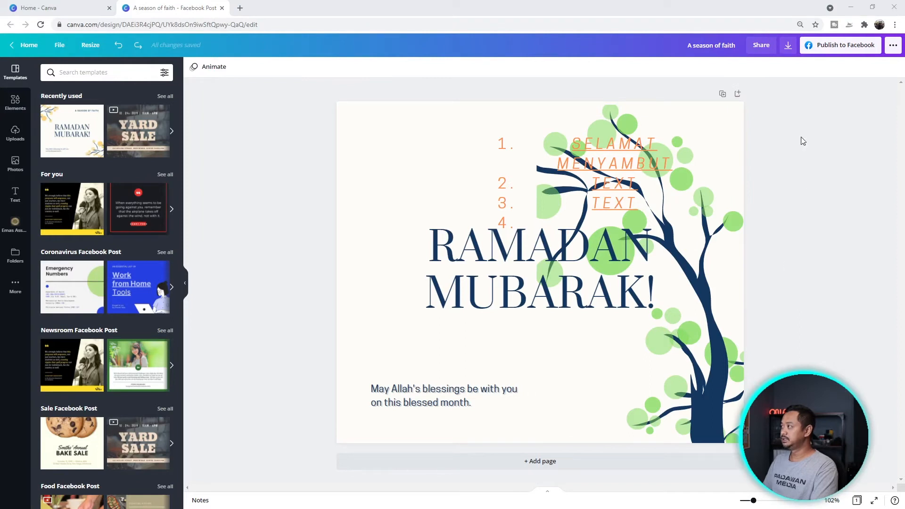
# - Download the design in JPG format, saving it as 'A season of faith.jpg'
pyautogui.click(788, 47)
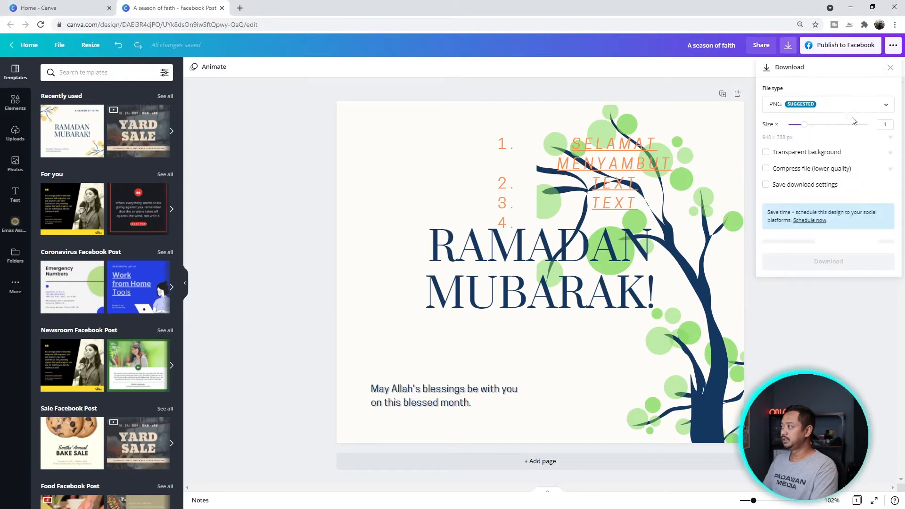
pyautogui.click(842, 108)
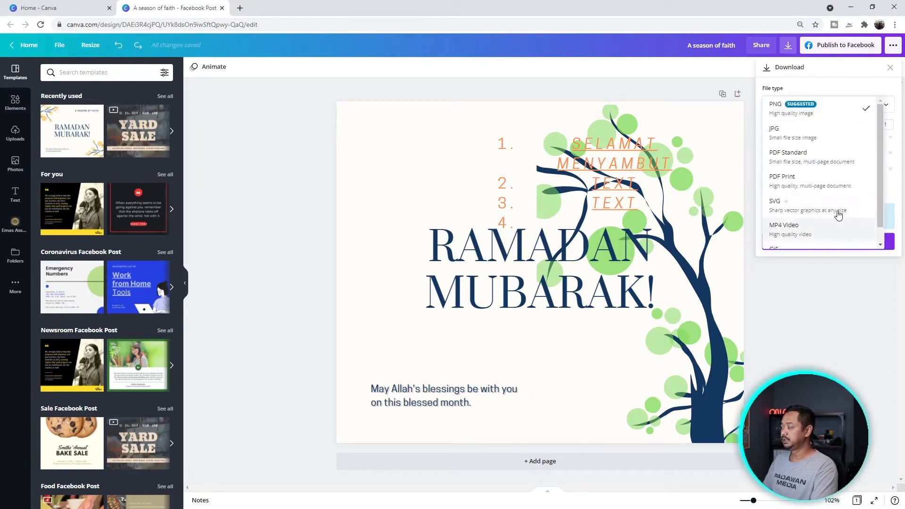
pyautogui.click(825, 135)
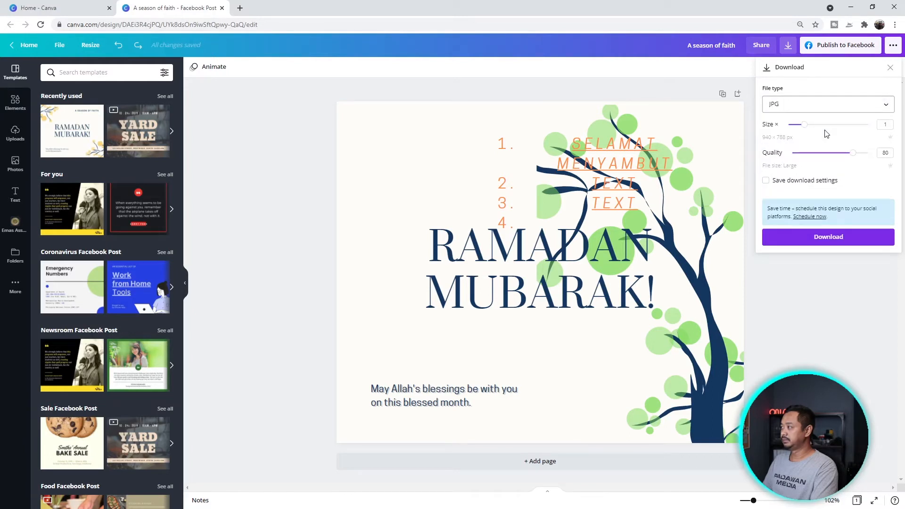
pyautogui.click(845, 238)
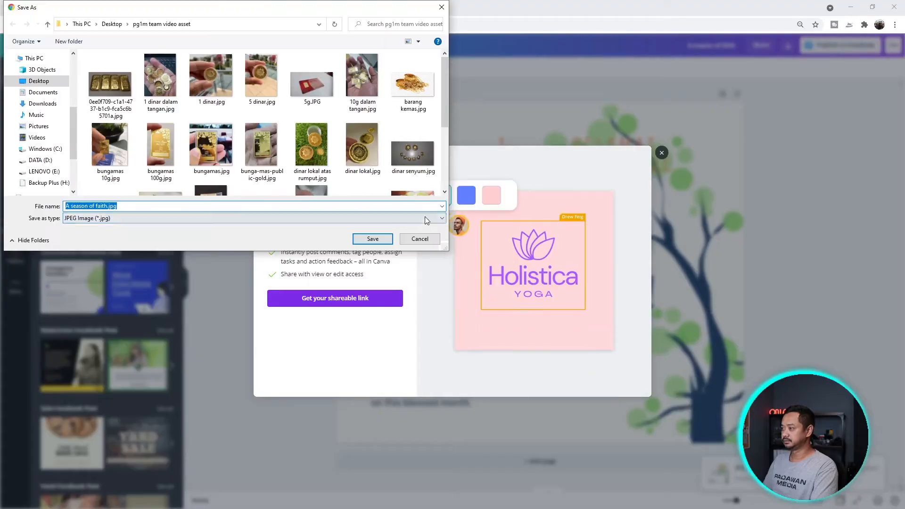
pyautogui.click(372, 238)
pyautogui.click(787, 306)
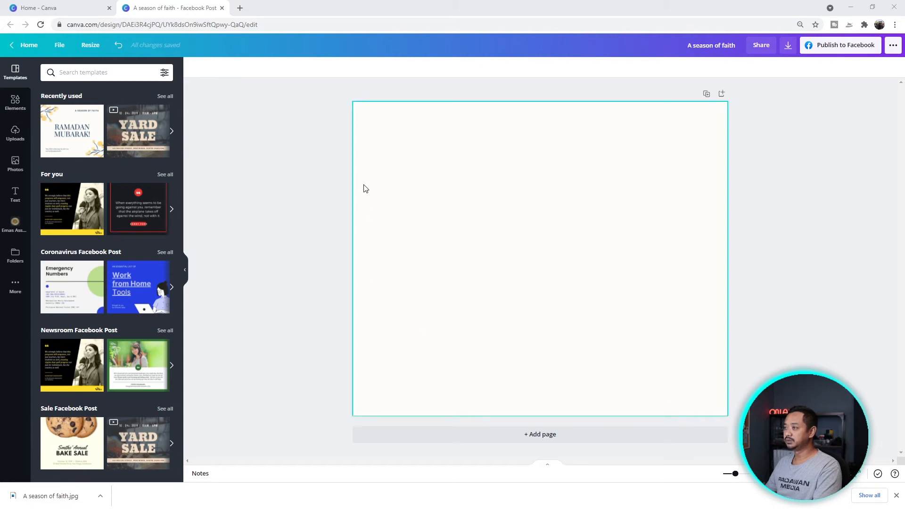
# - Search the Photos library for 'old couple malay'
pyautogui.click(255, 153)
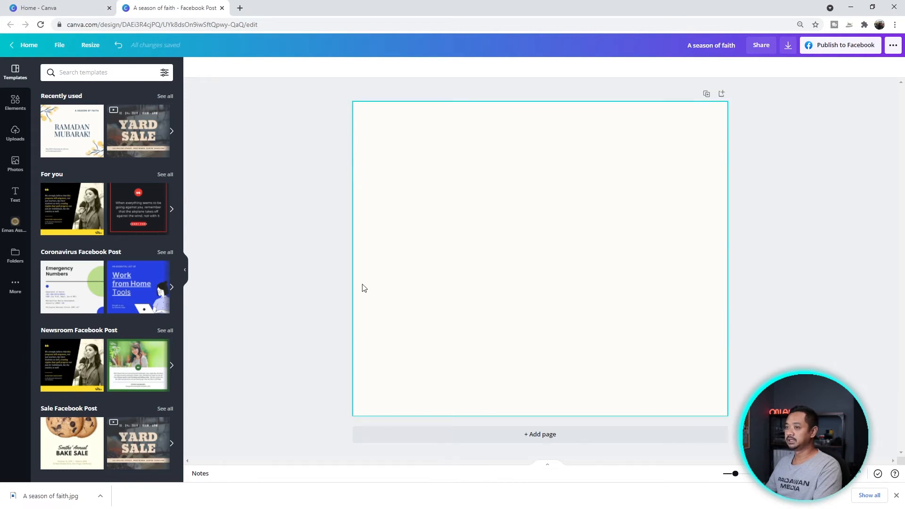
pyautogui.click(15, 164)
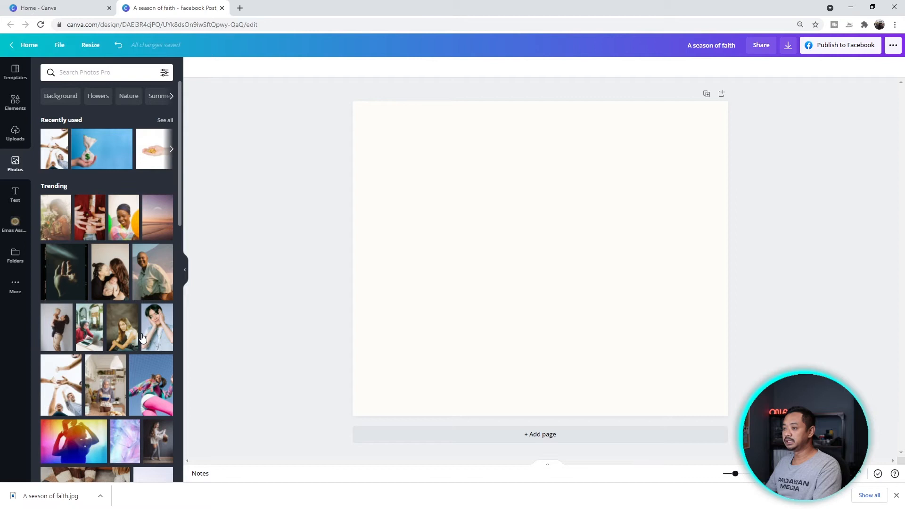
pyautogui.scroll(-2, 141, 334)
pyautogui.scroll(2, 141, 333)
pyautogui.scroll(-2, 137, 351)
pyautogui.scroll(2, 151, 102)
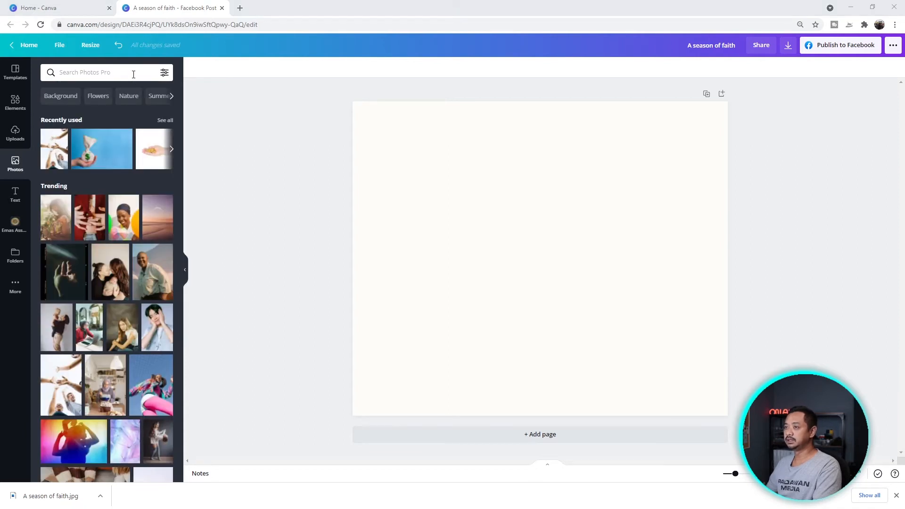
pyautogui.click(134, 74)
pyautogui.write('old couple malay')
pyautogui.press('Return')
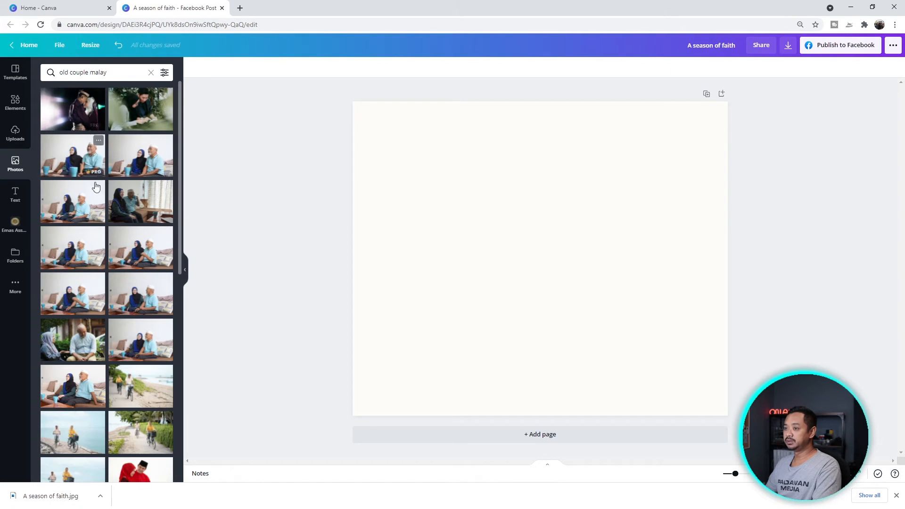
# - Add the elderly couple photo to the page and try repositioning and enlarging it
pyautogui.click(80, 291)
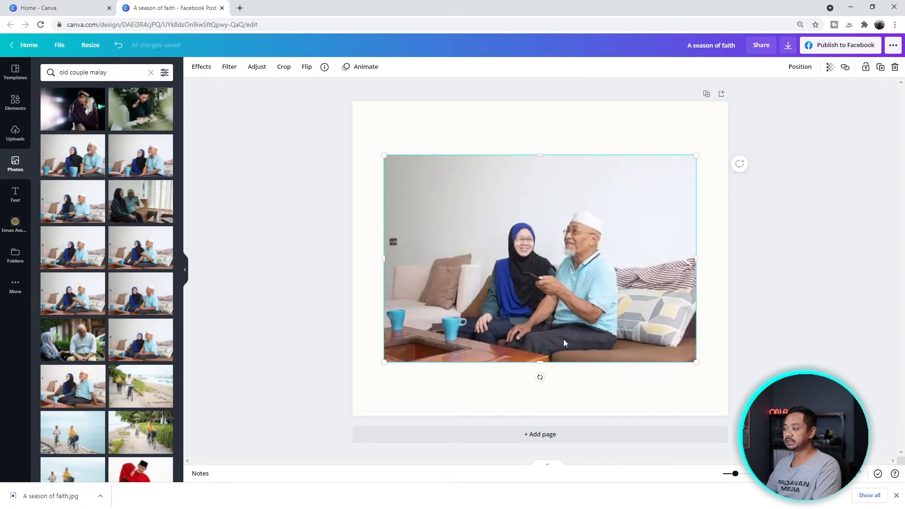
pyautogui.click(673, 391)
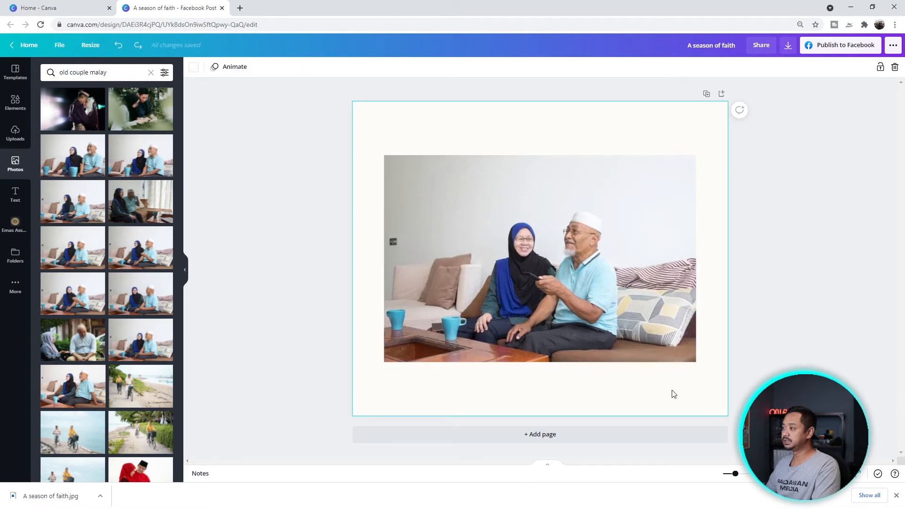
pyautogui.click(577, 267)
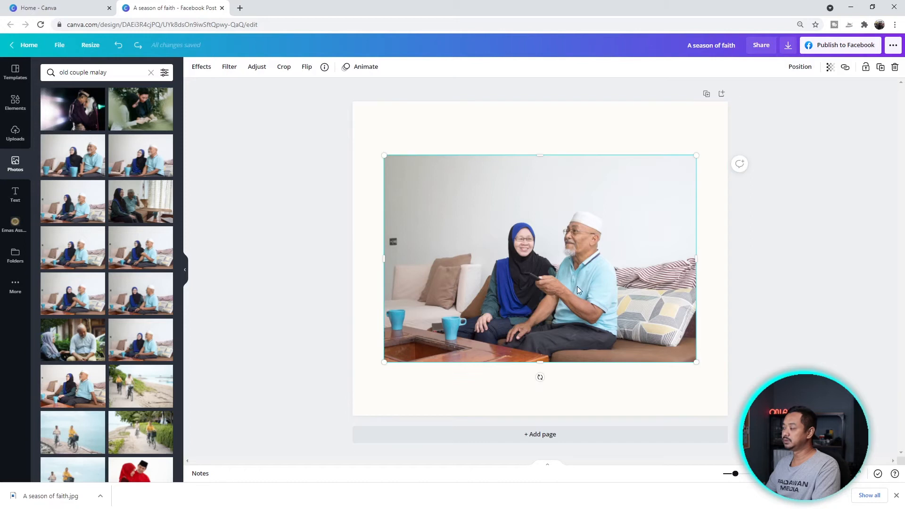
pyautogui.moveTo(572, 244); pyautogui.dragTo(605, 295)
pyautogui.moveTo(419, 208); pyautogui.dragTo(256, 99)
pyautogui.moveTo(439, 148); pyautogui.dragTo(509, 147)
pyautogui.hotkey('ctrl', 'z')
pyautogui.hotkey('ctrl', 'z')
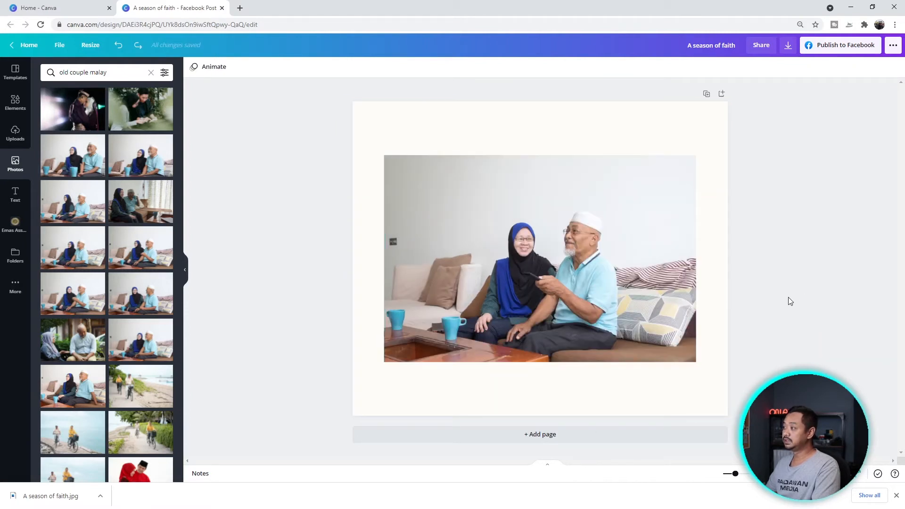
# - Set the couple photo as the page background and reframe it in crop mode
pyautogui.click(578, 238)
pyautogui.rightClick(577, 237)
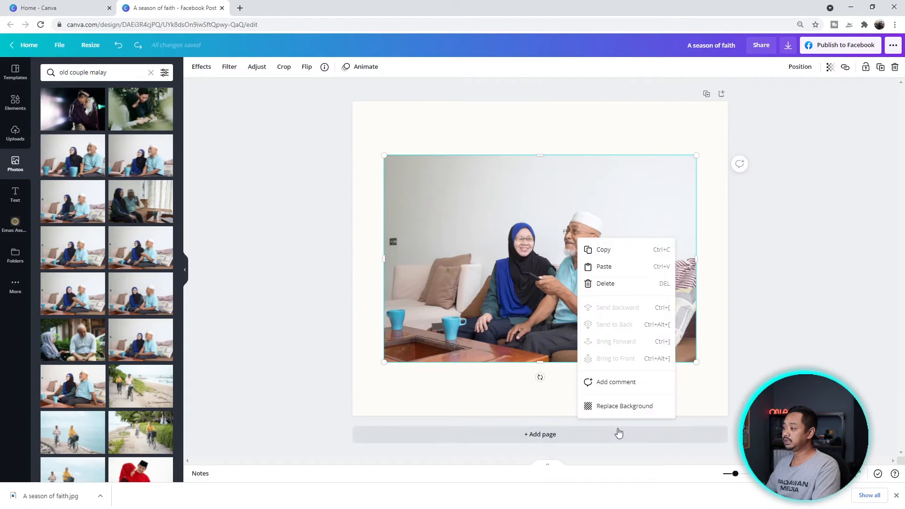
pyautogui.click(628, 408)
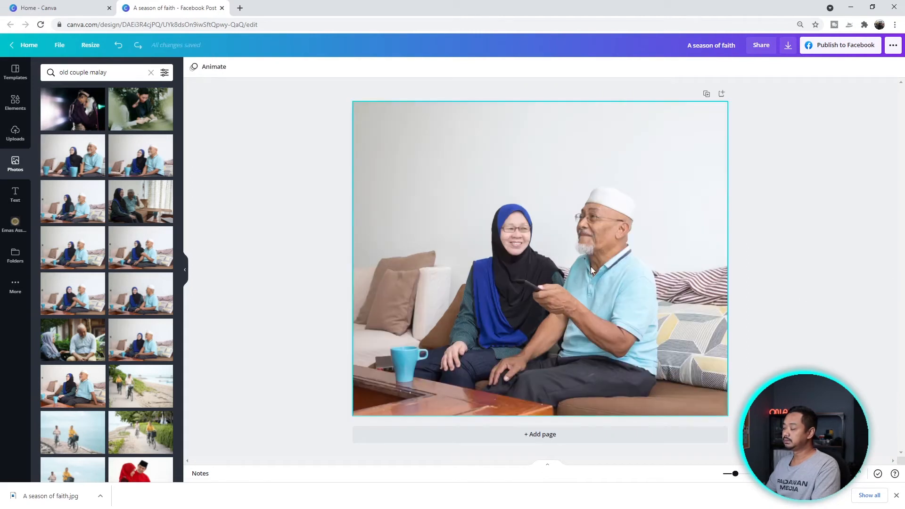
pyautogui.click(525, 238)
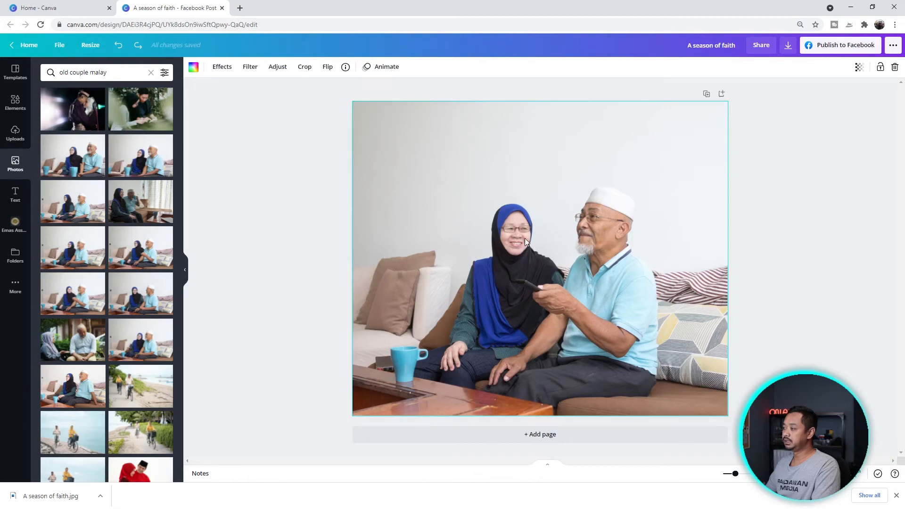
pyautogui.doubleClick(525, 239)
pyautogui.moveTo(460, 226); pyautogui.dragTo(514, 234)
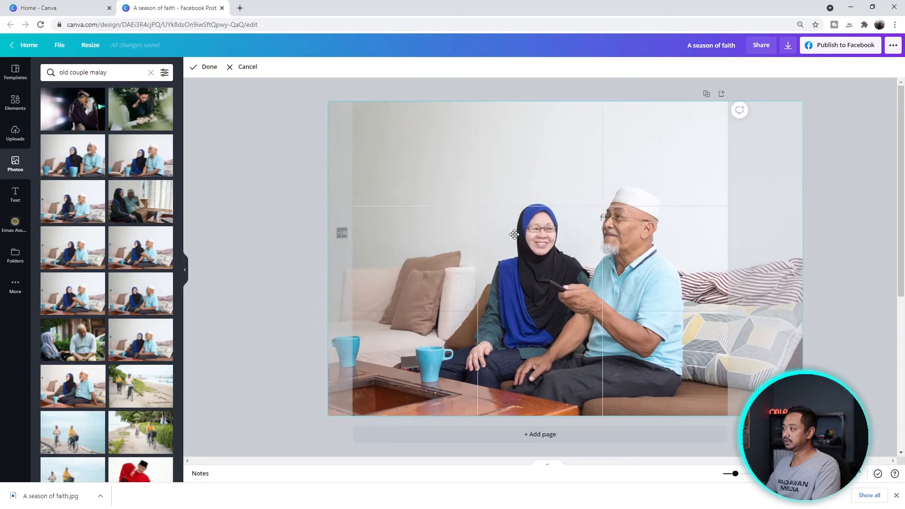
pyautogui.click(803, 259)
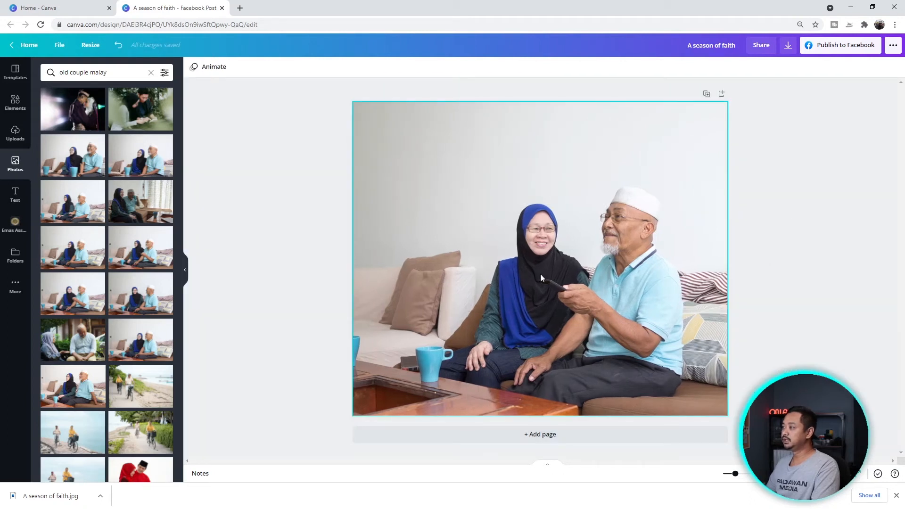
pyautogui.click(508, 215)
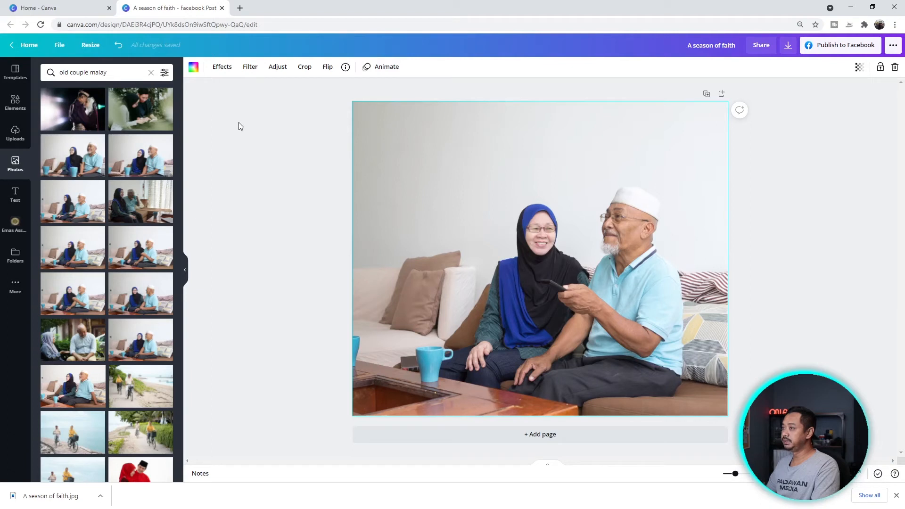
# - Try the Flint and Photogenic effects on the photo, lowering Photogenic intensity below 0.86
pyautogui.click(222, 71)
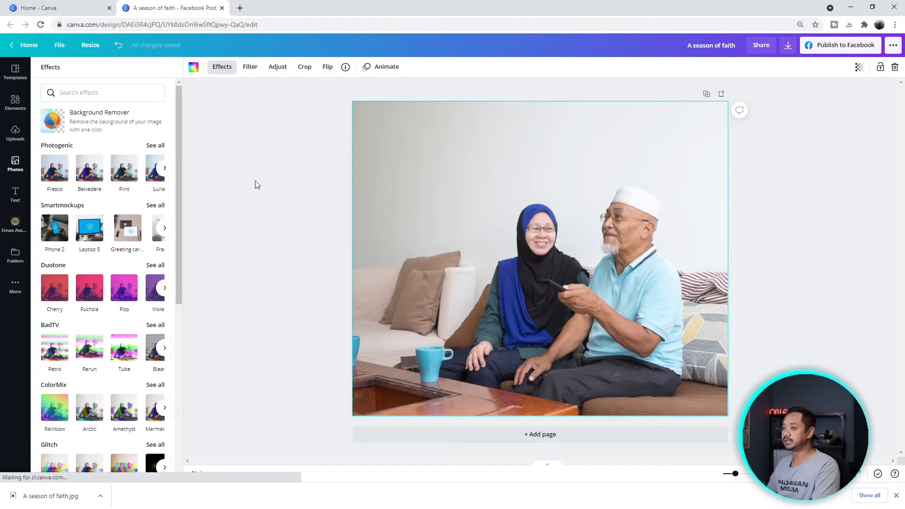
pyautogui.click(129, 169)
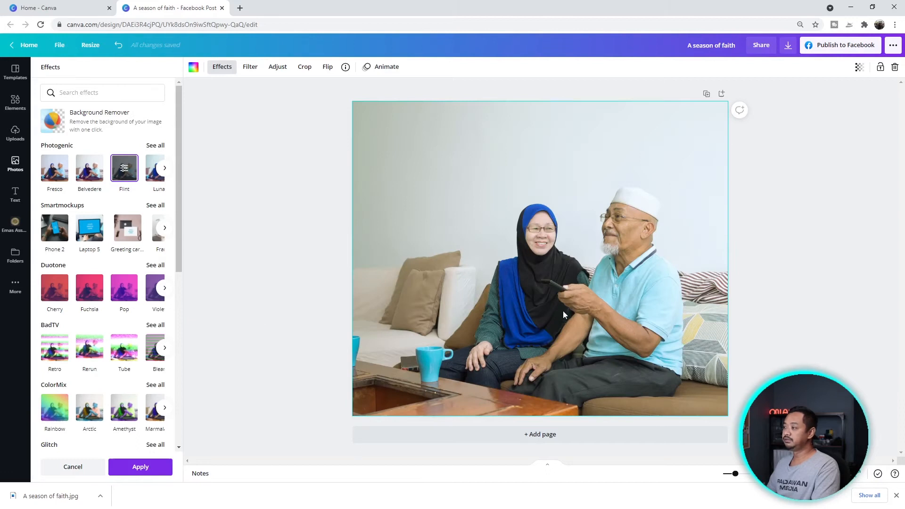
pyautogui.click(129, 175)
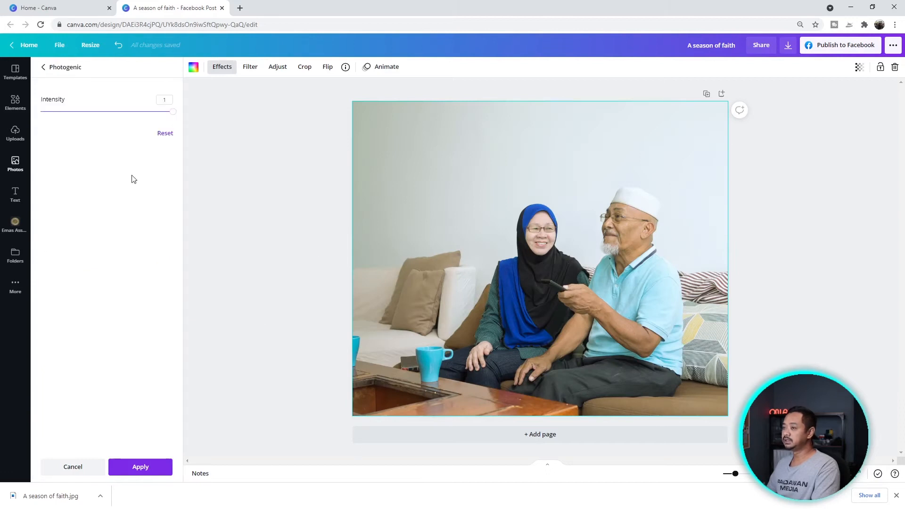
pyautogui.moveTo(175, 114); pyautogui.dragTo(157, 115)
pyautogui.moveTo(155, 113); pyautogui.dragTo(112, 113)
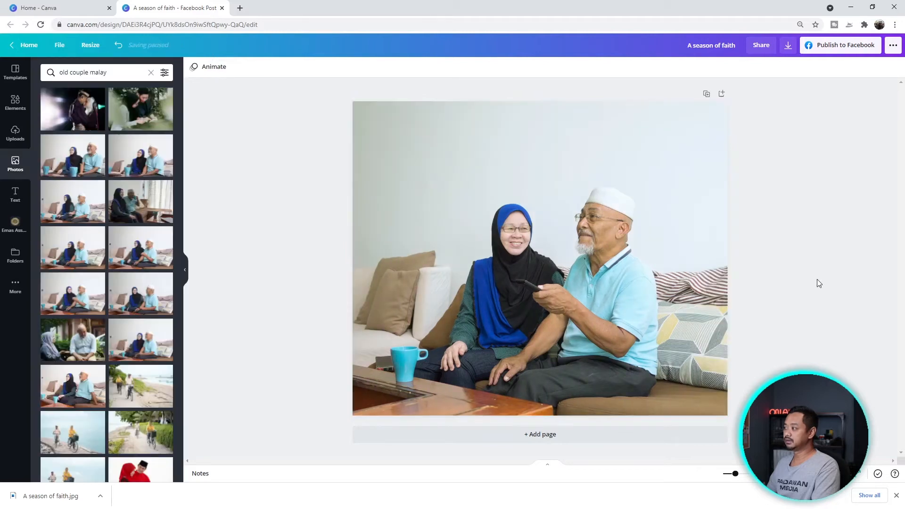
# - Reframe the background photo so the couple sits further right
pyautogui.doubleClick(538, 251)
pyautogui.moveTo(520, 232); pyautogui.dragTo(554, 232)
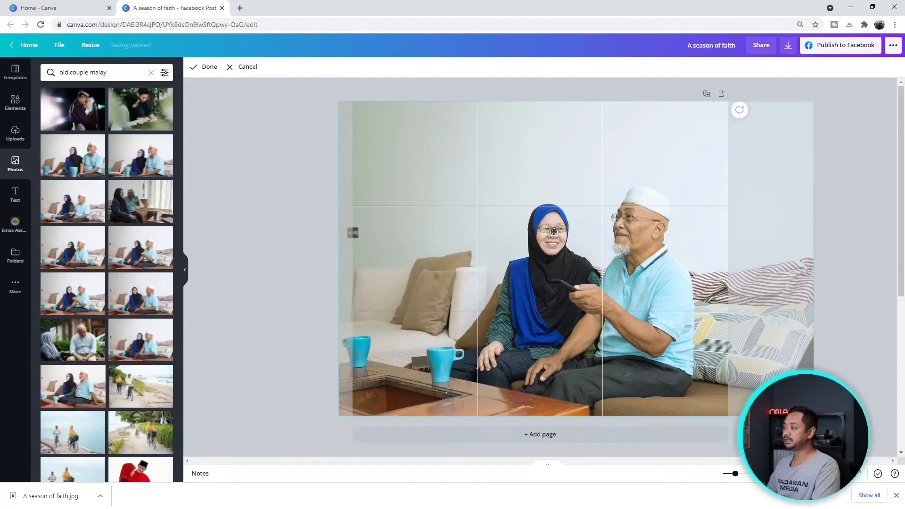
pyautogui.click(844, 254)
pyautogui.click(537, 243)
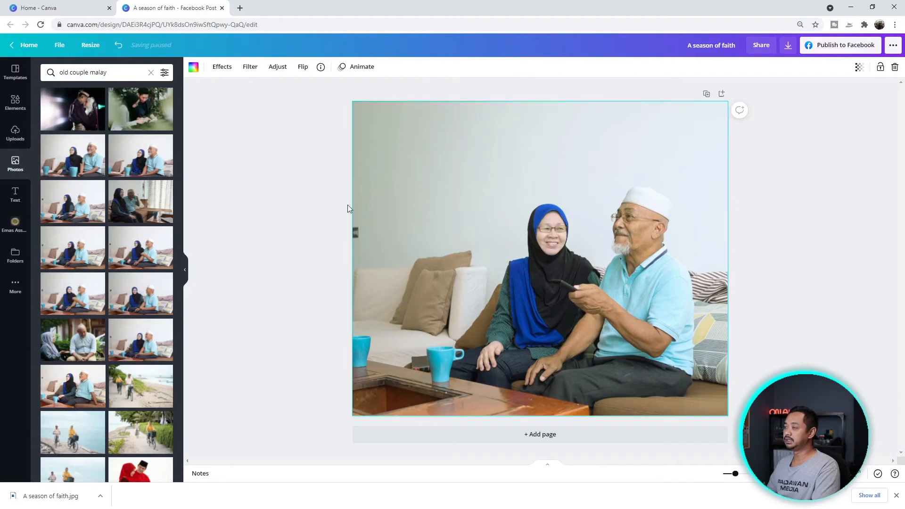
# - Try the Street filter at intensity 77, undo it, and open the photo adjustments
pyautogui.click(254, 69)
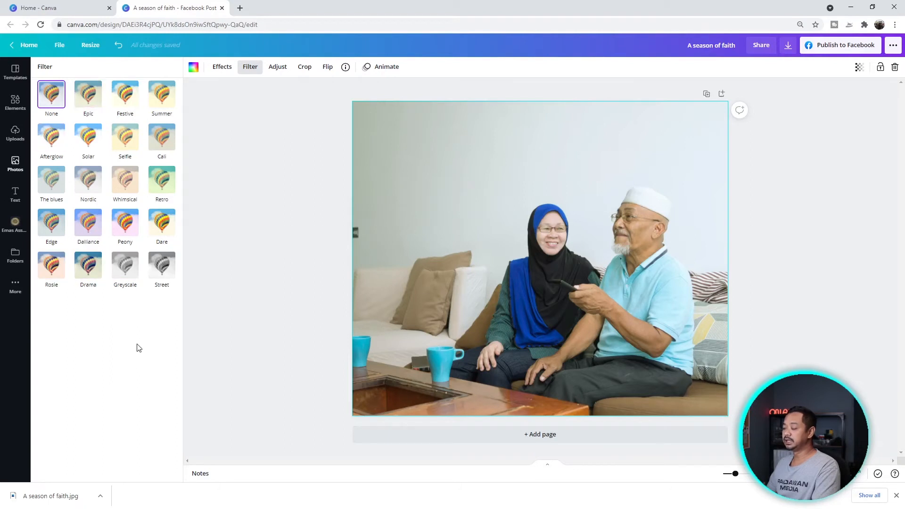
pyautogui.click(169, 268)
pyautogui.moveTo(137, 302); pyautogui.dragTo(95, 303)
pyautogui.hotkey('ctrl', 'z')
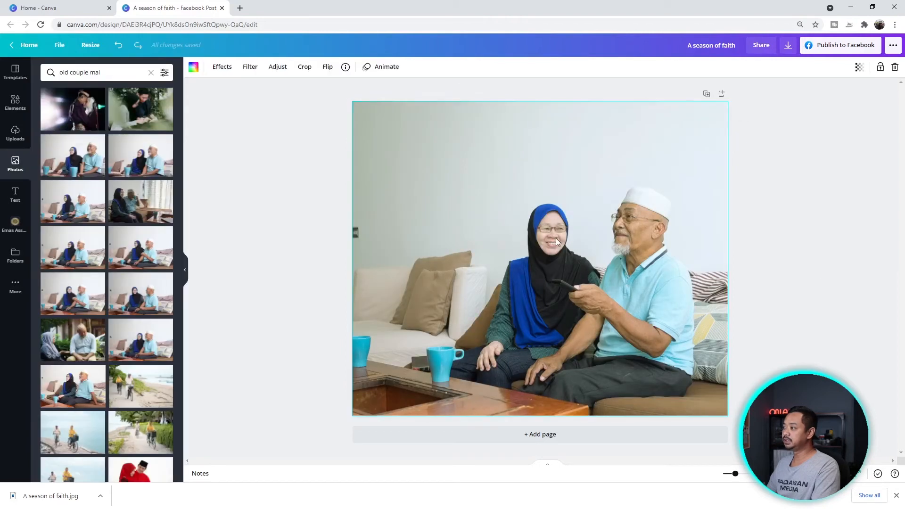
pyautogui.click(276, 68)
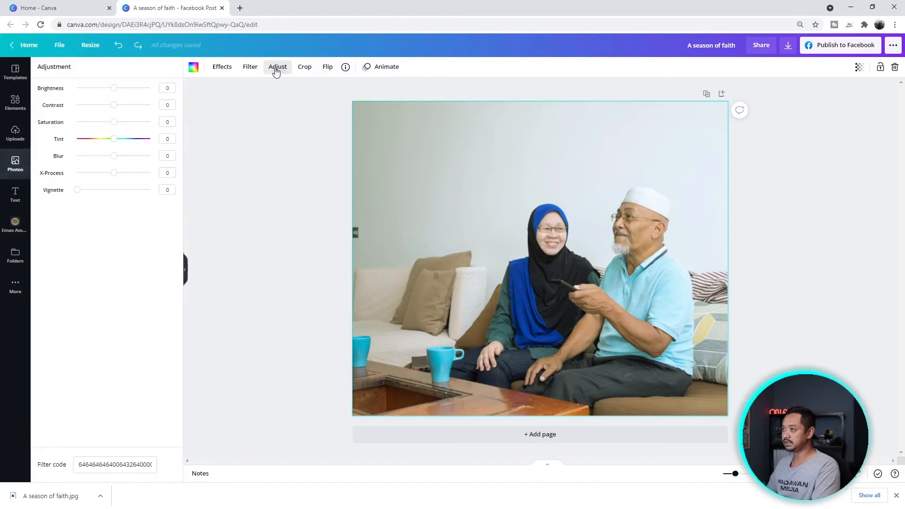
# - Raise photo brightness to 15, shift the couple right in the frame, and apply the Peony filter
pyautogui.moveTo(118, 92); pyautogui.dragTo(97, 121)
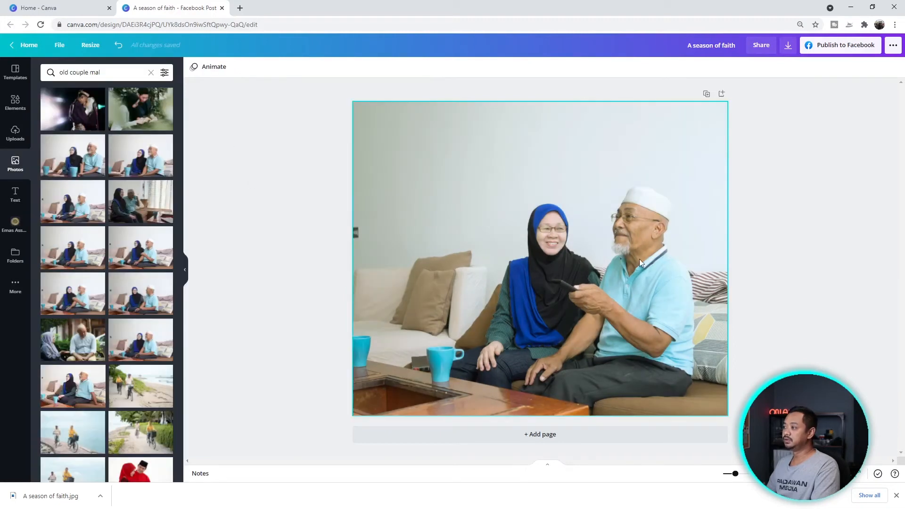
pyautogui.click(605, 252)
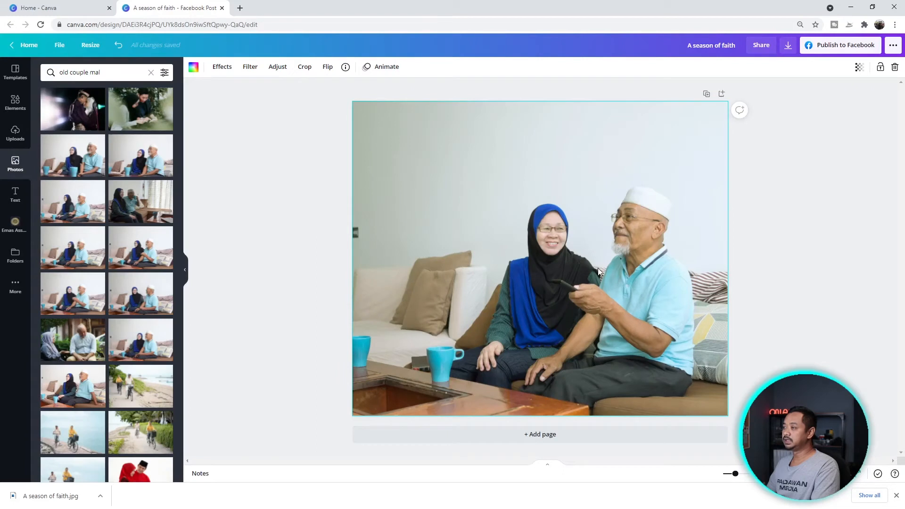
pyautogui.doubleClick(548, 243)
pyautogui.moveTo(548, 242); pyautogui.dragTo(572, 259)
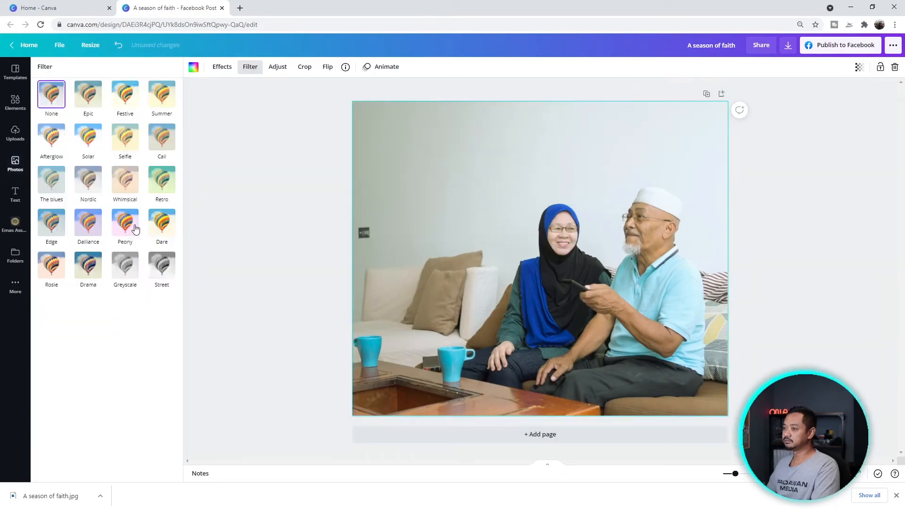
pyautogui.click(136, 228)
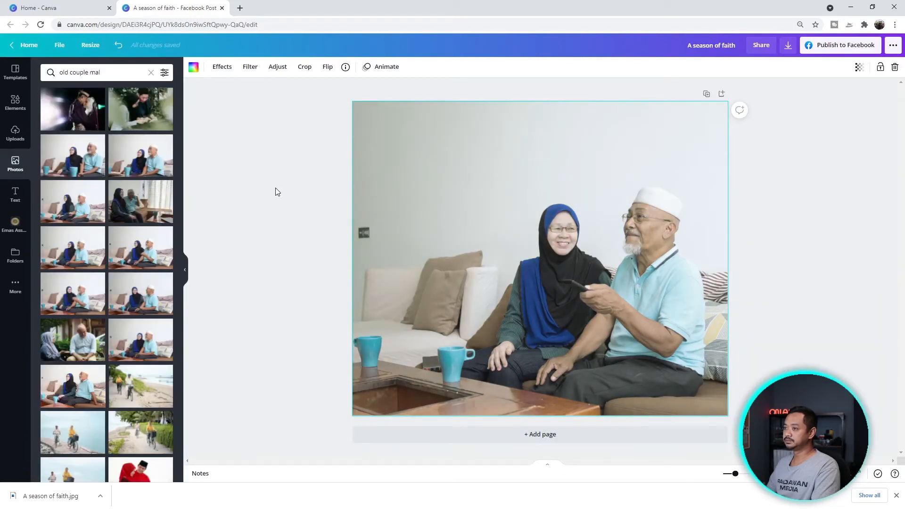
pyautogui.click(275, 191)
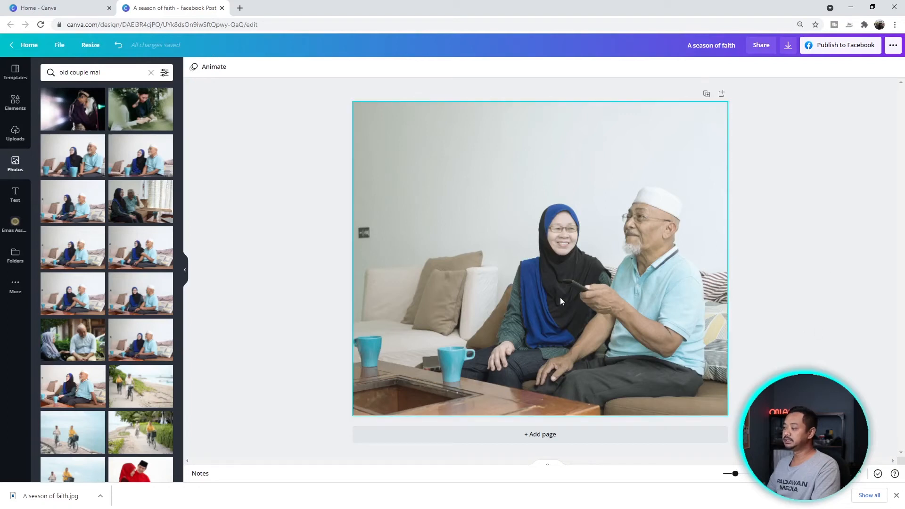
# - Add a heading reading 'Sudahkan kita cukup simpanan di hari tua?' to the page
pyautogui.click(15, 194)
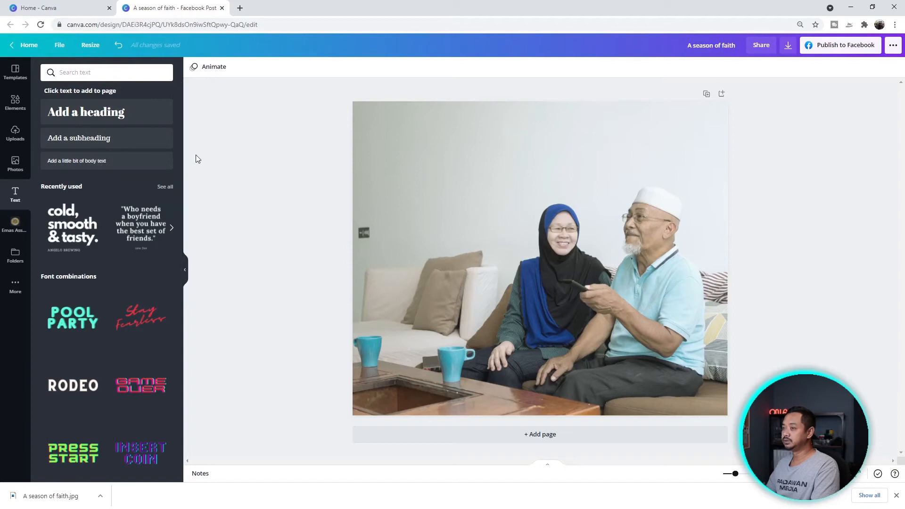
pyautogui.click(98, 117)
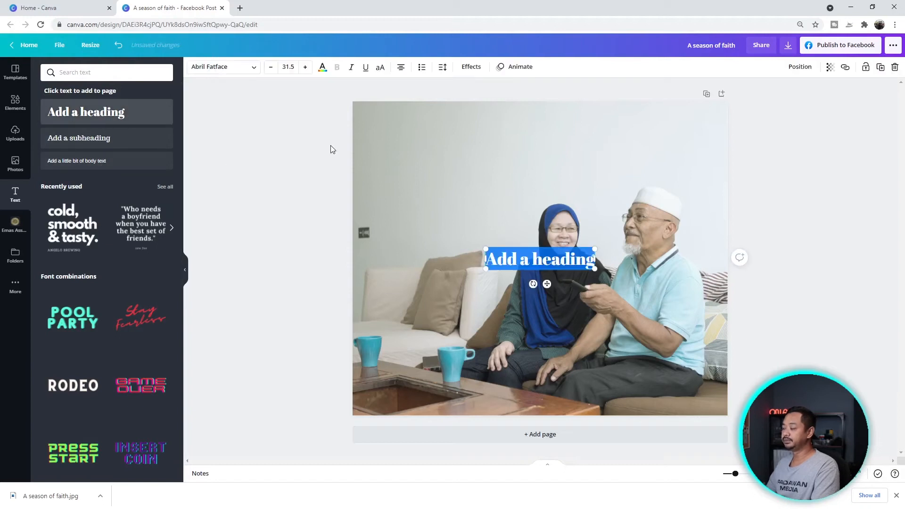
pyautogui.click(569, 265)
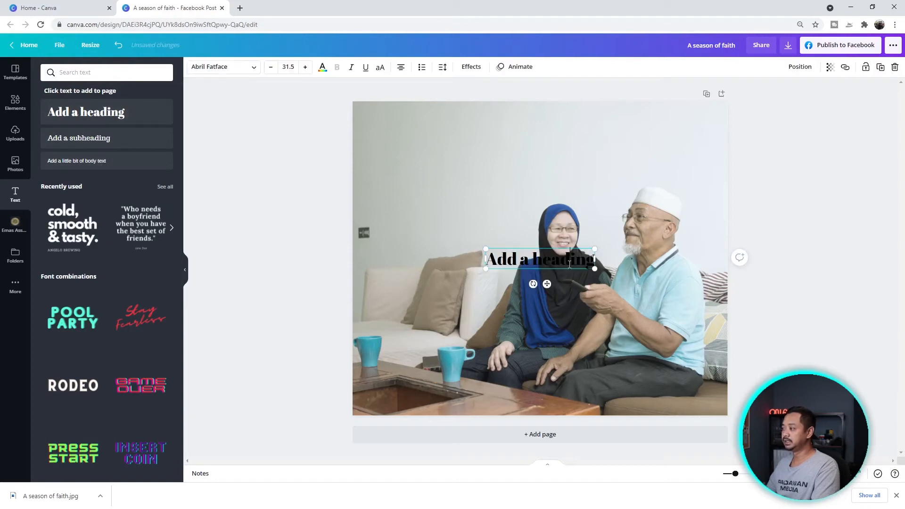
pyautogui.hotkey('ctrl', 'a')
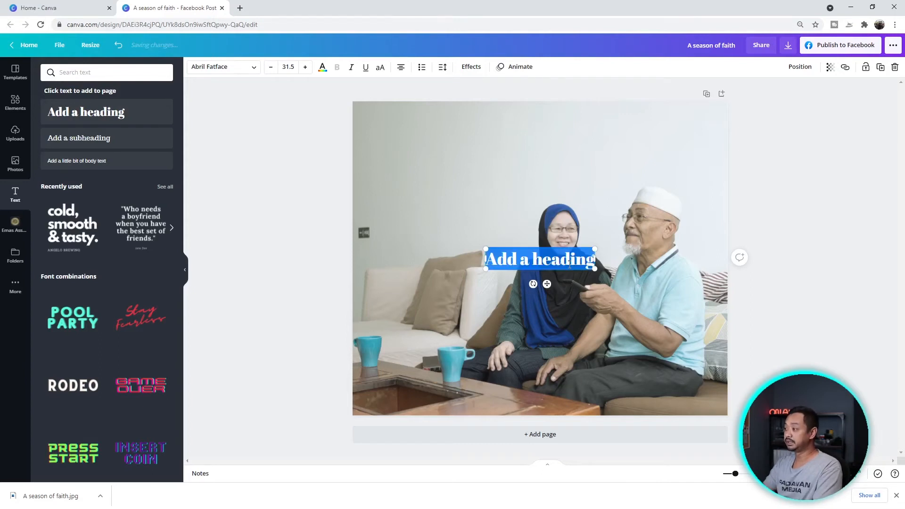
pyautogui.write('Sudahkan kita cukup simpanan di hari tua?')
pyautogui.press('Escape')
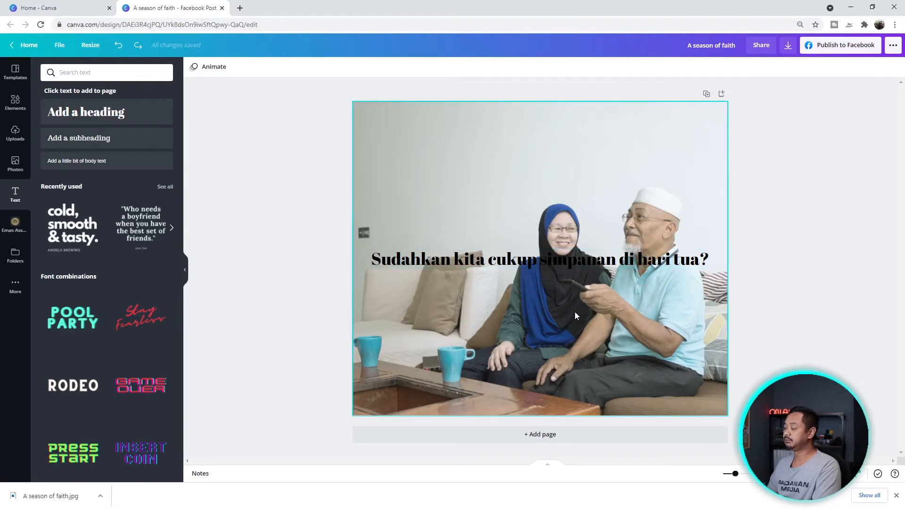
# - Move the headline near the page top and widen it to wrap onto two lines
pyautogui.moveTo(517, 259); pyautogui.dragTo(516, 142)
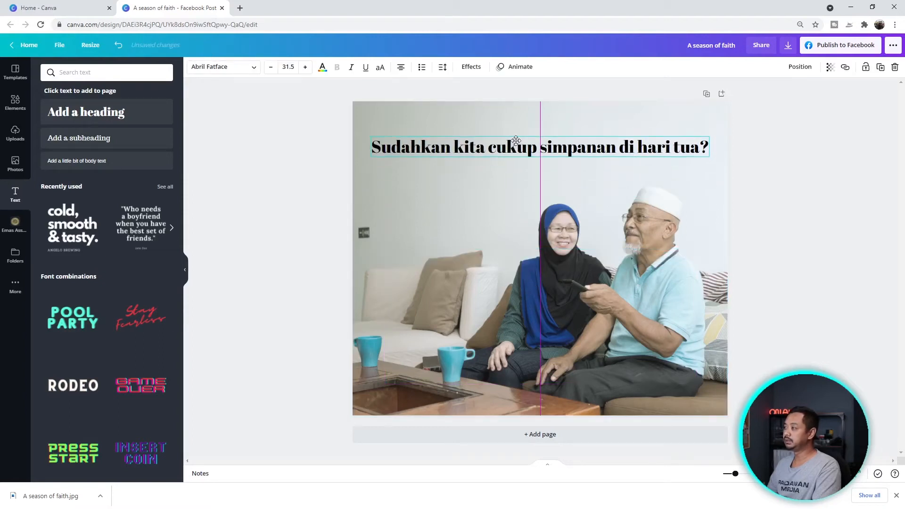
pyautogui.hotkey('ctrl', 'z')
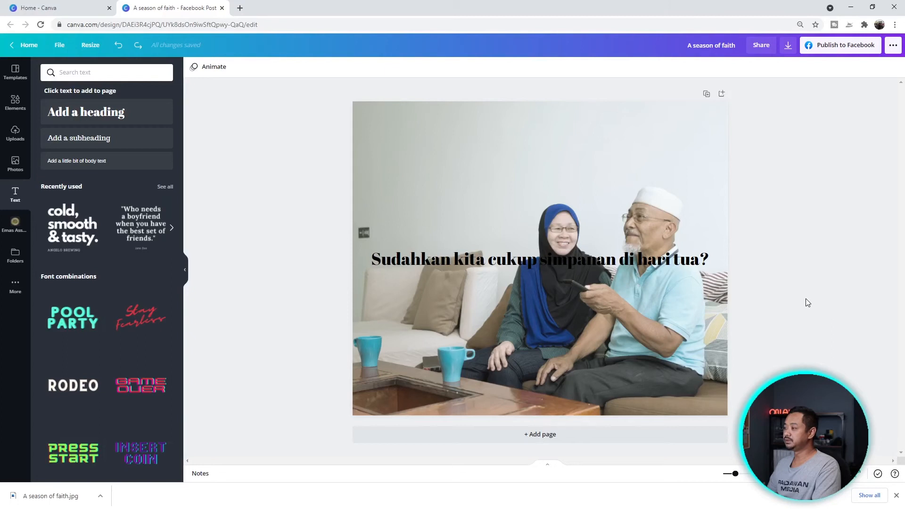
pyautogui.hotkey('ctrl', 'y')
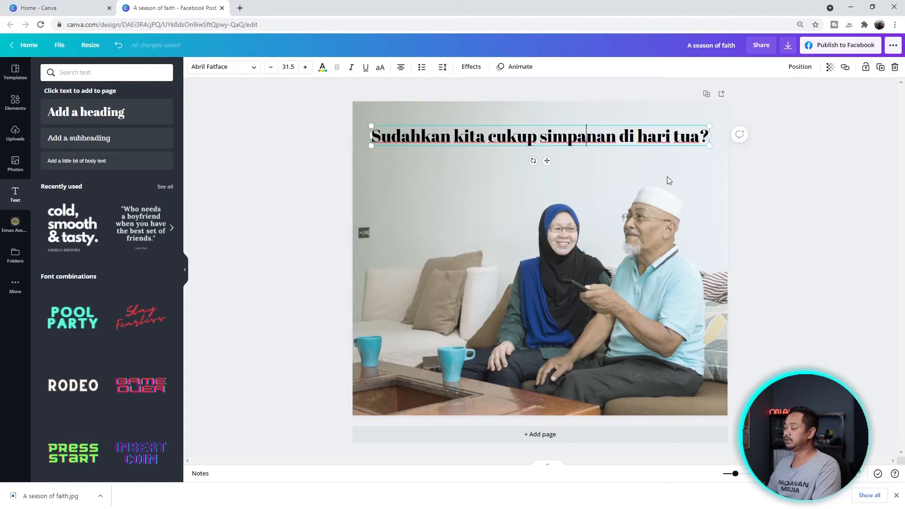
pyautogui.click(790, 200)
pyautogui.moveTo(535, 161); pyautogui.dragTo(641, 154)
# - Set the headline font to League Spartan and give it a Lift shadow effect
pyautogui.click(253, 67)
pyautogui.click(61, 121)
pyautogui.click(252, 67)
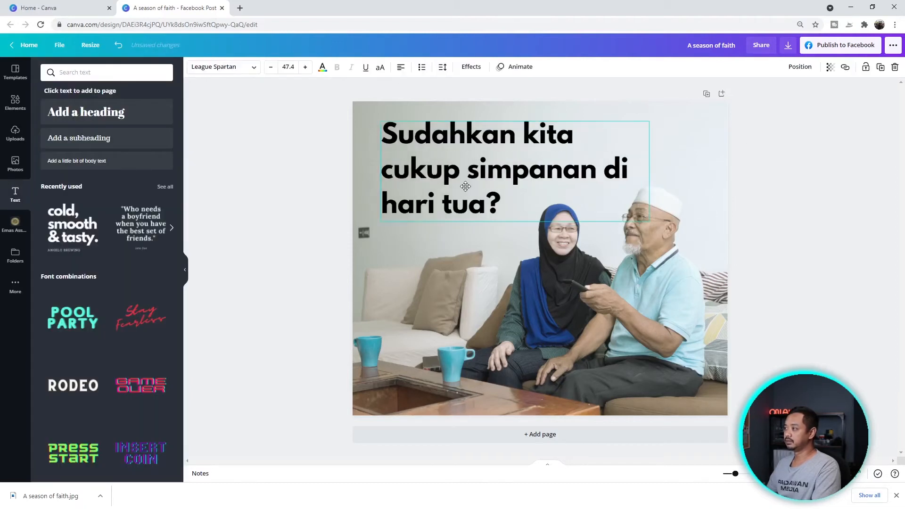
pyautogui.click(471, 66)
pyautogui.click(149, 125)
pyautogui.click(875, 303)
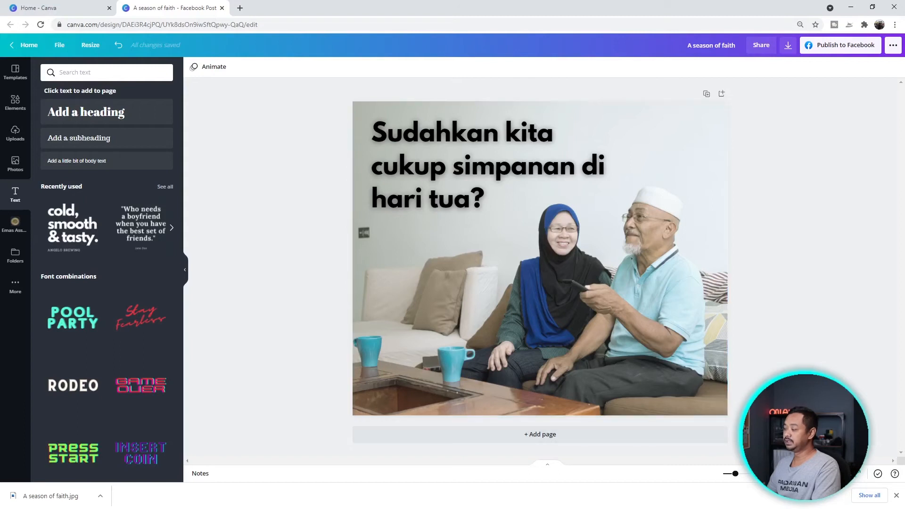
pyautogui.click(9, 106)
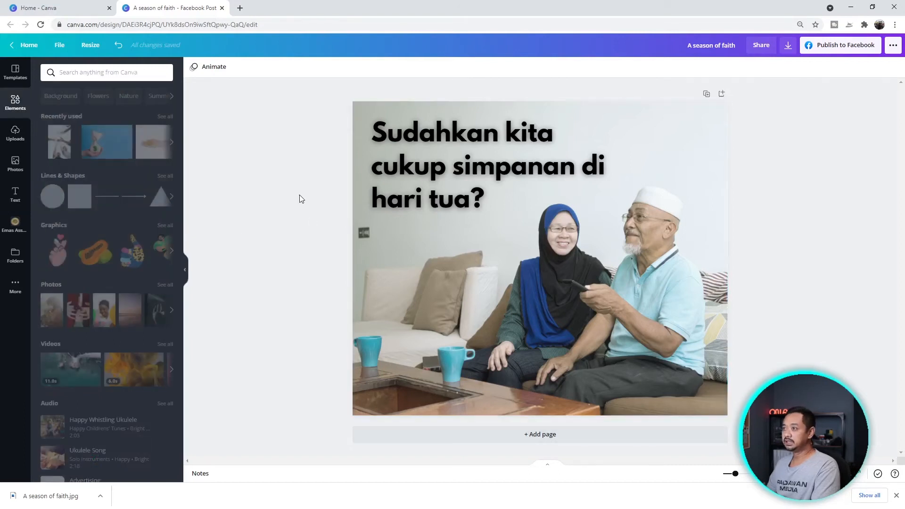
# - Search the elements for rectangles and add a plain square to the post
pyautogui.click(92, 71)
pyautogui.write('rectangle')
pyautogui.click(72, 109)
pyautogui.click(58, 151)
pyautogui.click(810, 334)
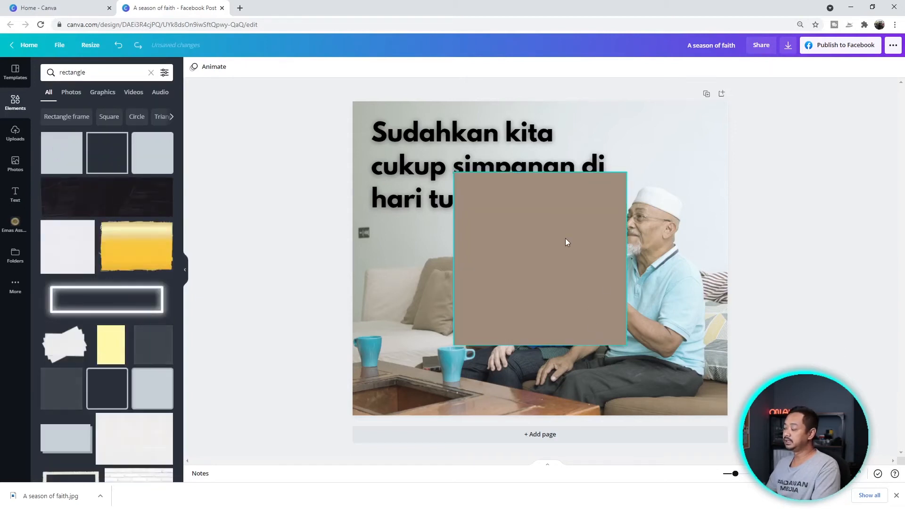
# - Move and stretch the square into a thin full-width band along the bottom edge
pyautogui.click(549, 260)
pyautogui.moveTo(548, 260); pyautogui.dragTo(456, 306)
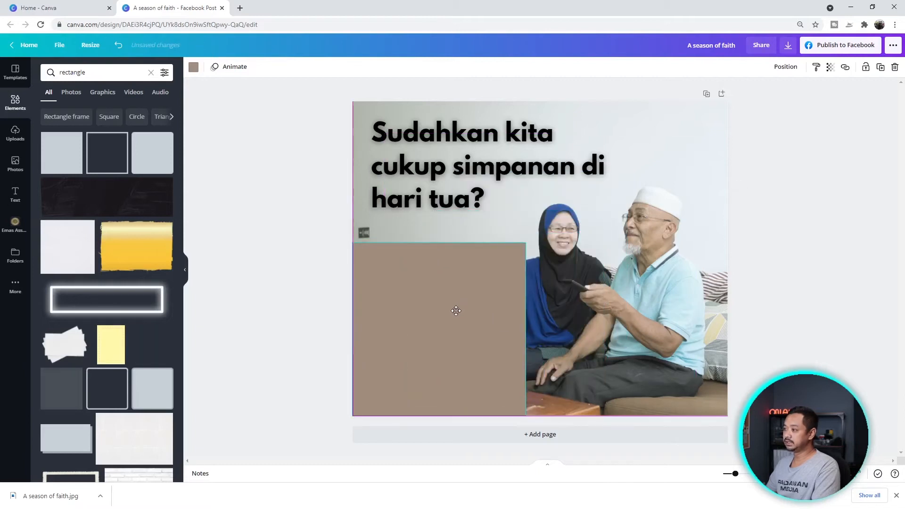
pyautogui.moveTo(439, 242); pyautogui.dragTo(425, 384)
pyautogui.moveTo(525, 399); pyautogui.dragTo(727, 401)
pyautogui.click(773, 400)
pyautogui.moveTo(542, 409); pyautogui.dragTo(539, 425)
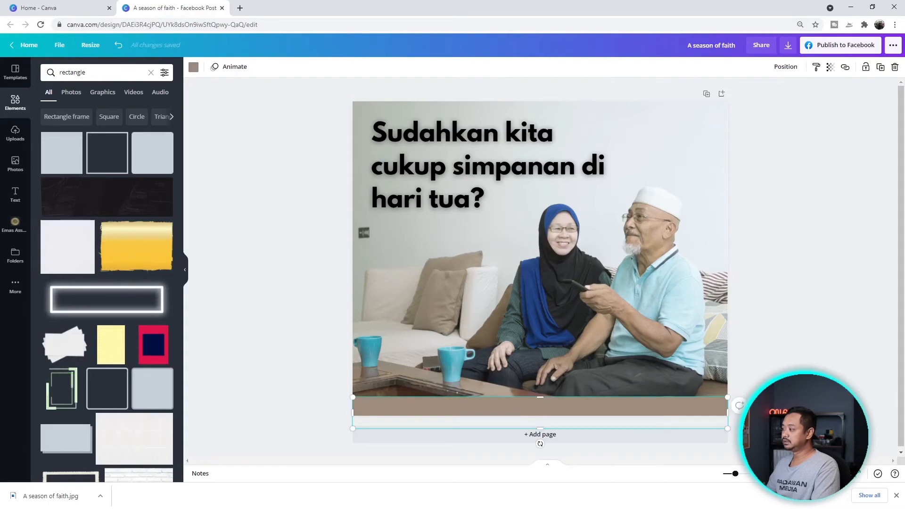
pyautogui.click(540, 446)
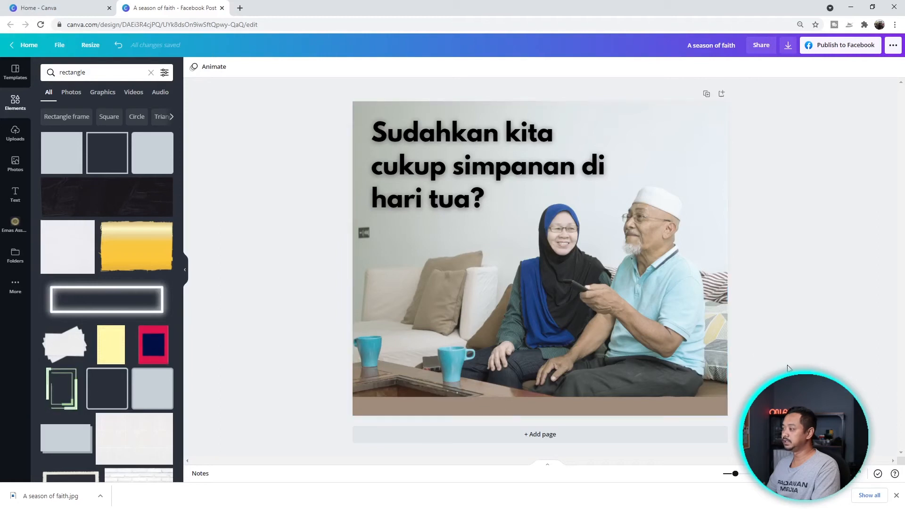
# - Change the bottom band's fill from brown to dark grey
pyautogui.click(563, 404)
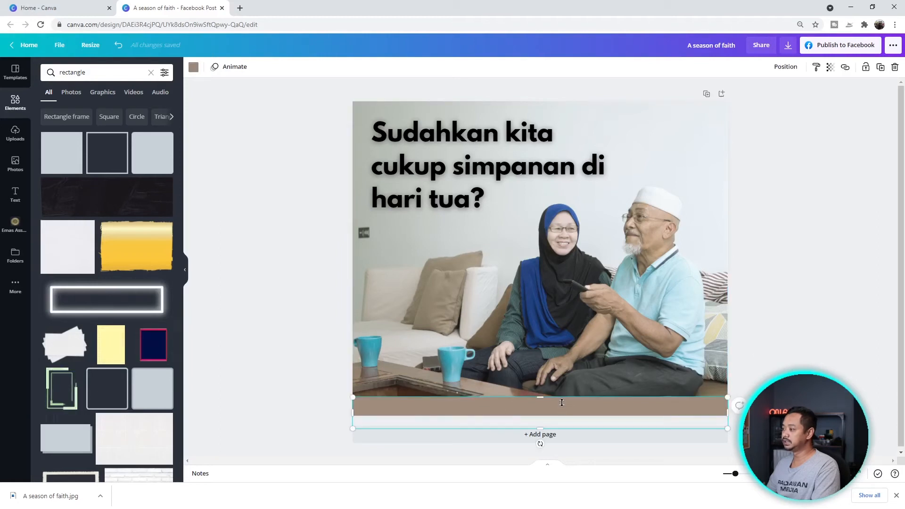
pyautogui.click(193, 66)
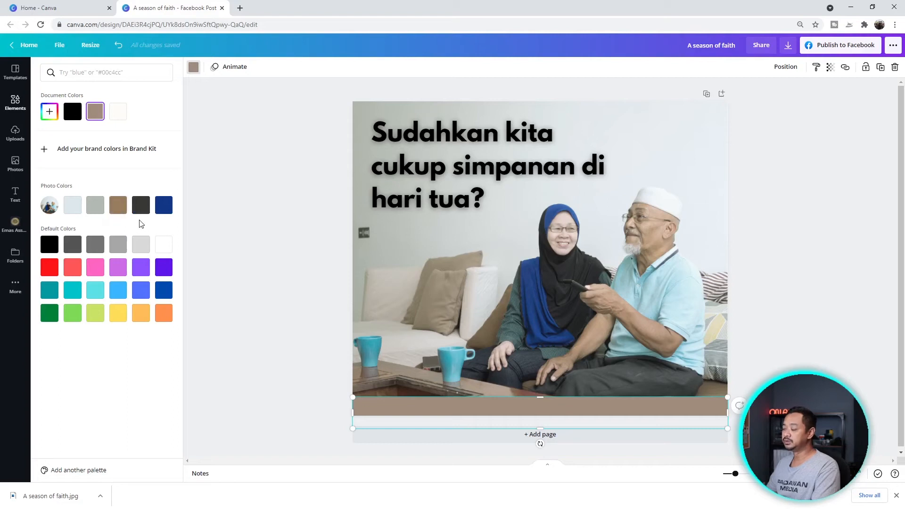
pyautogui.click(141, 205)
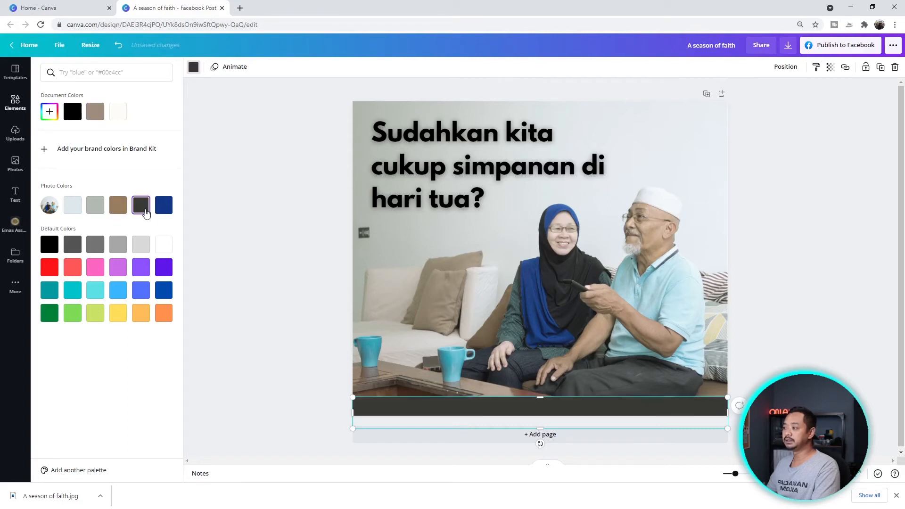
pyautogui.click(283, 292)
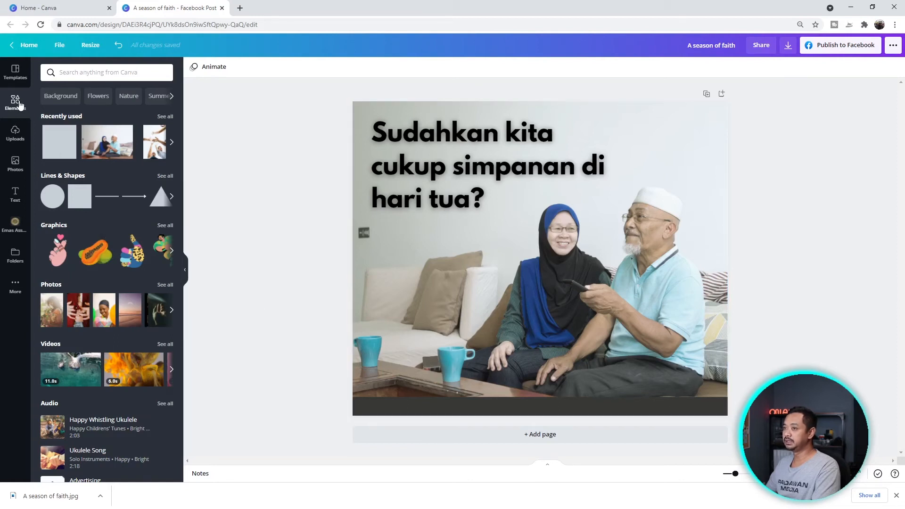
# - Search elements for 'facebook' and add the white outlined Facebook and Instagram logos
pyautogui.click(59, 72)
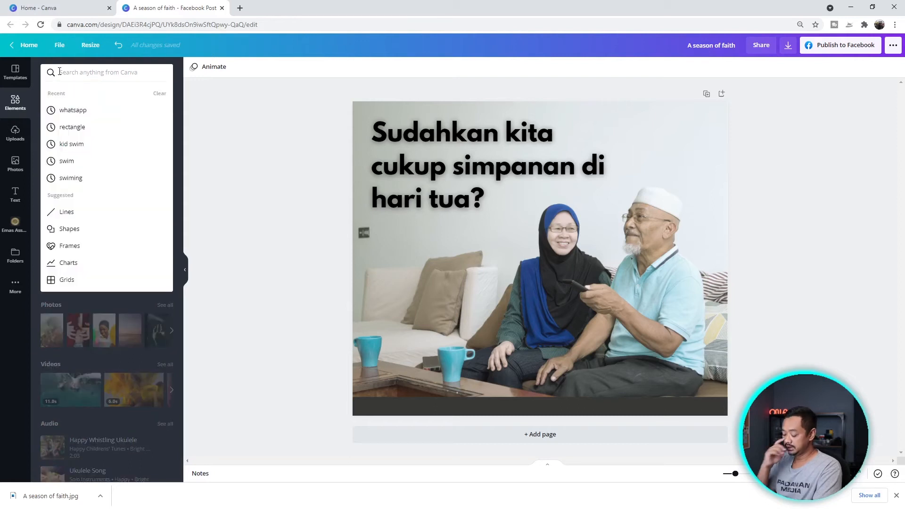
pyautogui.write('facebook')
pyautogui.press('Return')
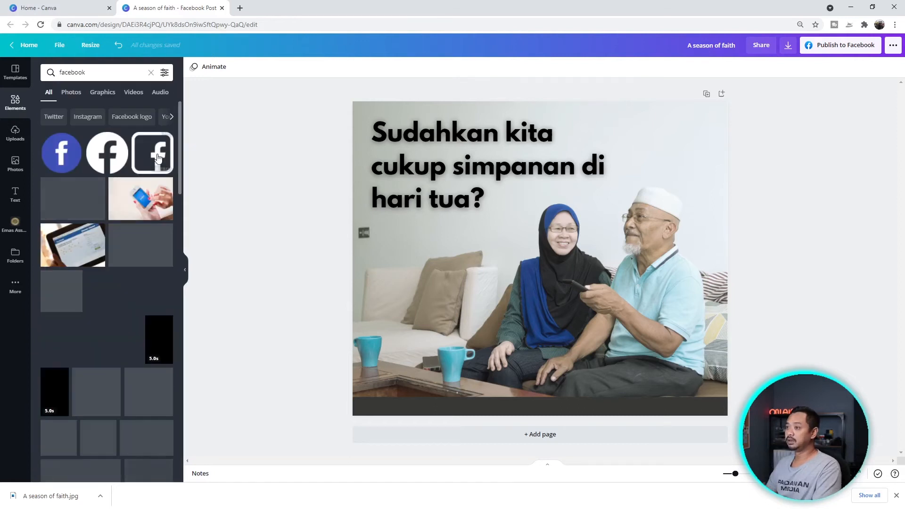
pyautogui.click(156, 157)
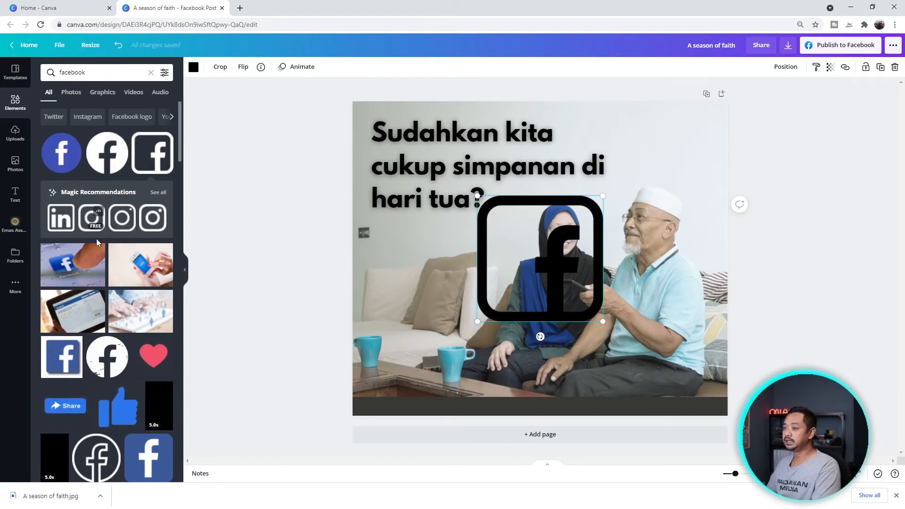
pyautogui.moveTo(91, 219); pyautogui.dragTo(648, 275)
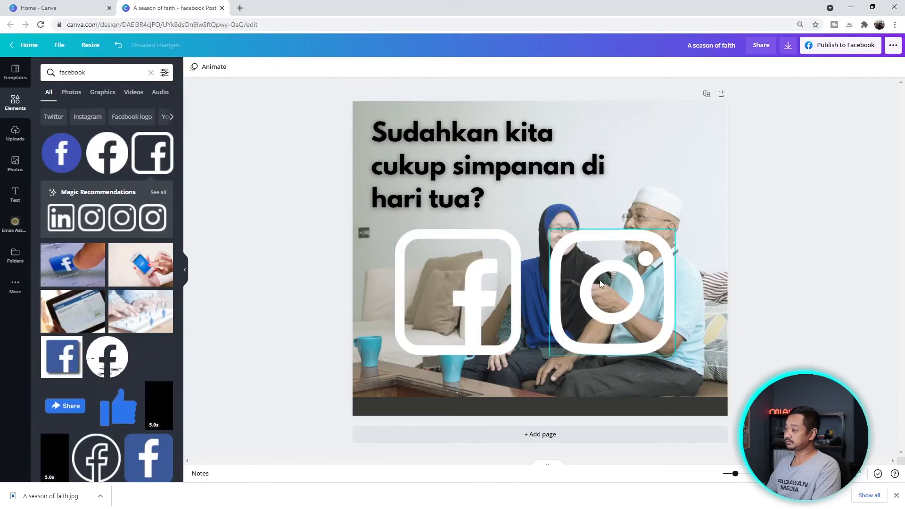
# - Shrink the Facebook logo to icon size and place it on the dark band
pyautogui.moveTo(518, 348); pyautogui.dragTo(502, 340)
pyautogui.click(521, 321)
pyautogui.click(490, 310)
pyautogui.moveTo(462, 287); pyautogui.dragTo(465, 304)
pyautogui.moveTo(504, 245); pyautogui.dragTo(379, 400)
pyautogui.click(400, 356)
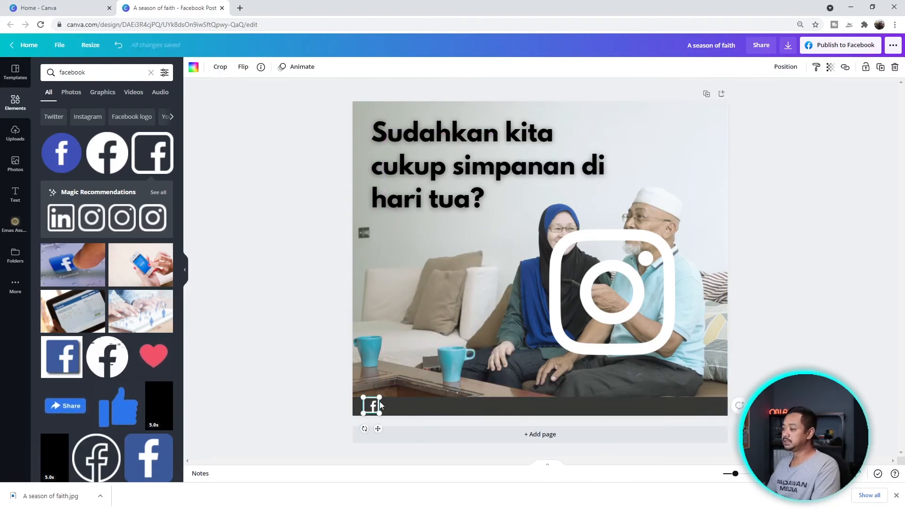
# - Shrink the Instagram logo and set it beside the Facebook icon on the band
pyautogui.click(656, 324)
pyautogui.moveTo(674, 230); pyautogui.dragTo(566, 338)
pyautogui.moveTo(558, 347); pyautogui.dragTo(396, 402)
pyautogui.click(343, 433)
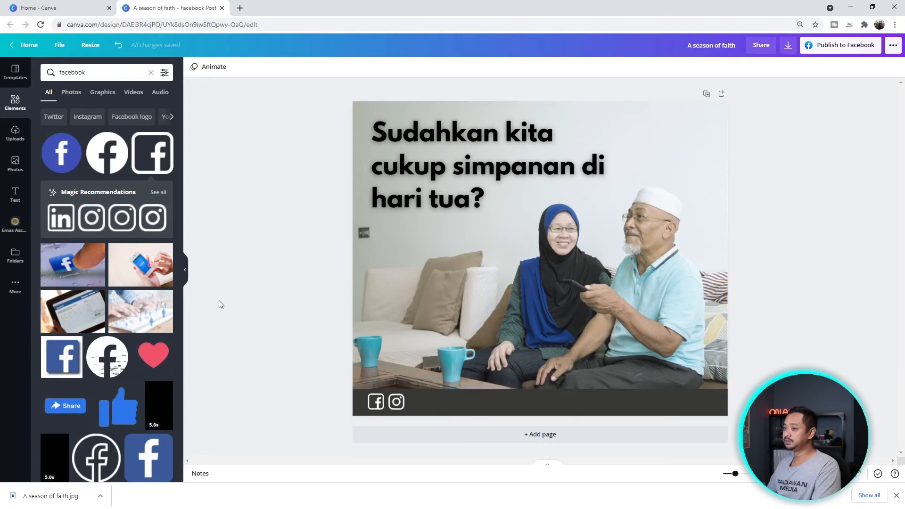
pyautogui.click(14, 192)
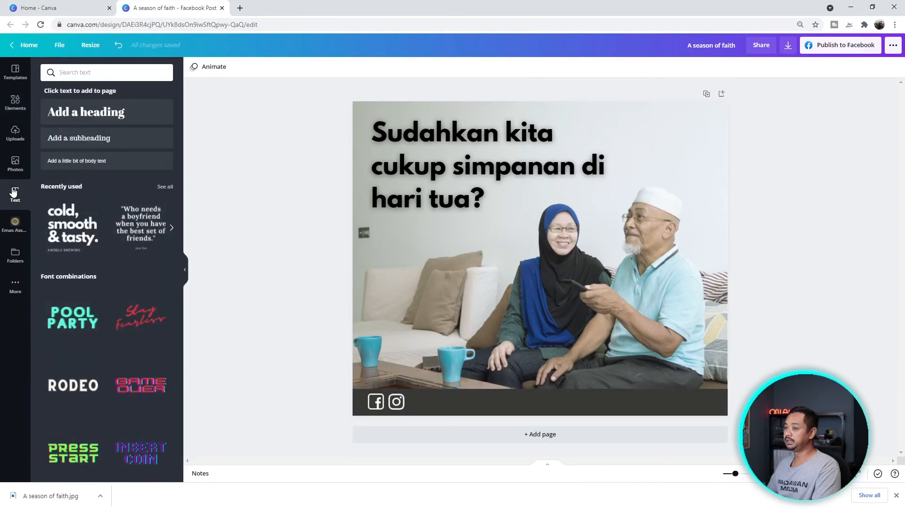
# - Add a white Anton subheading beside the social icons on the band
pyautogui.click(108, 140)
pyautogui.moveTo(526, 267); pyautogui.dragTo(441, 409)
pyautogui.click(239, 67)
pyautogui.click(80, 415)
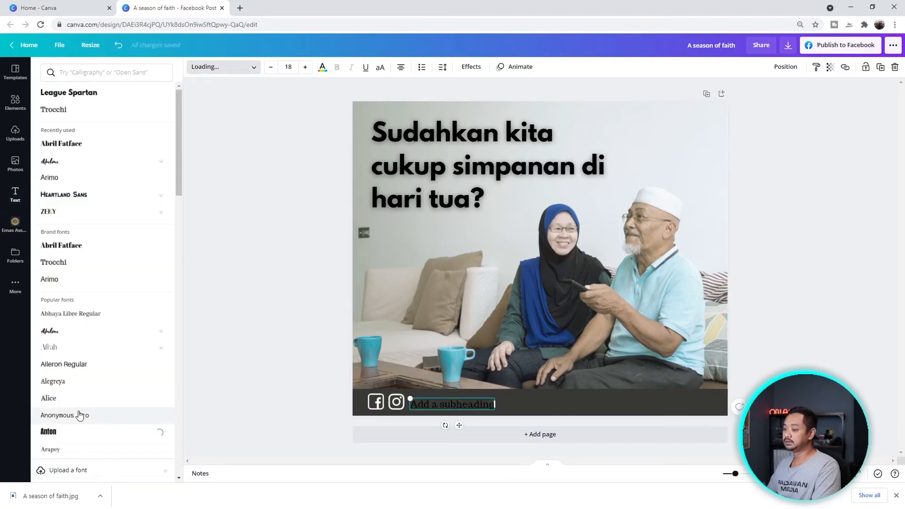
pyautogui.click(325, 410)
pyautogui.click(323, 67)
pyautogui.click(119, 113)
pyautogui.moveTo(447, 403); pyautogui.dragTo(436, 402)
# - Replace the subheading text with the seller's name and align it beside the icons
pyautogui.doubleClick(435, 405)
pyautogui.moveTo(461, 403); pyautogui.dragTo(454, 402)
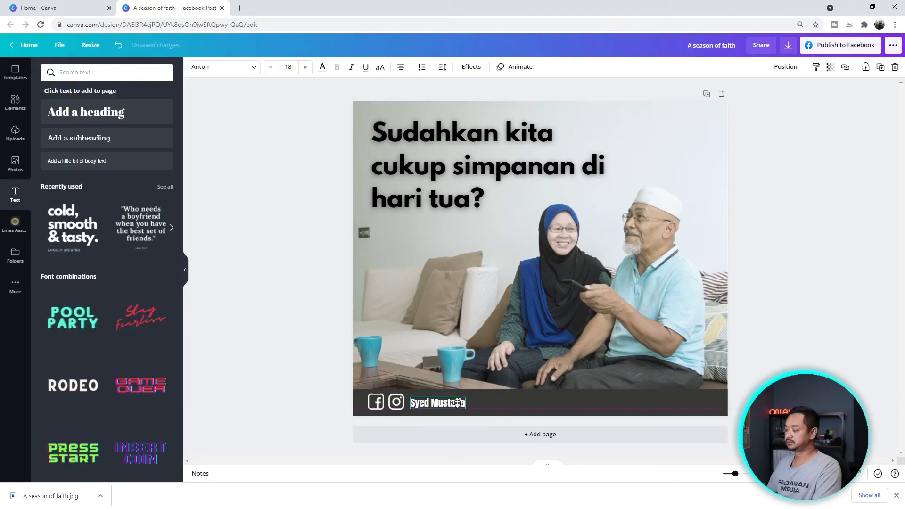
# - Add a small WhatsApp icon at the band's right end with the seller's phone number
pyautogui.click(377, 379)
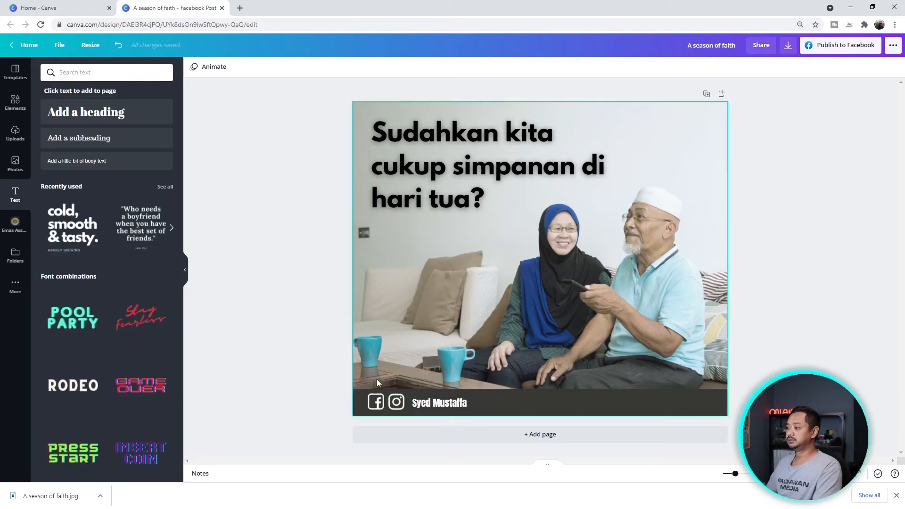
pyautogui.click(61, 152)
pyautogui.moveTo(604, 323); pyautogui.dragTo(499, 230)
pyautogui.moveTo(600, 411)
pyautogui.mouseDown()
pyautogui.moveTo(586, 395)
pyautogui.moveTo(616, 402)
pyautogui.mouseUp()
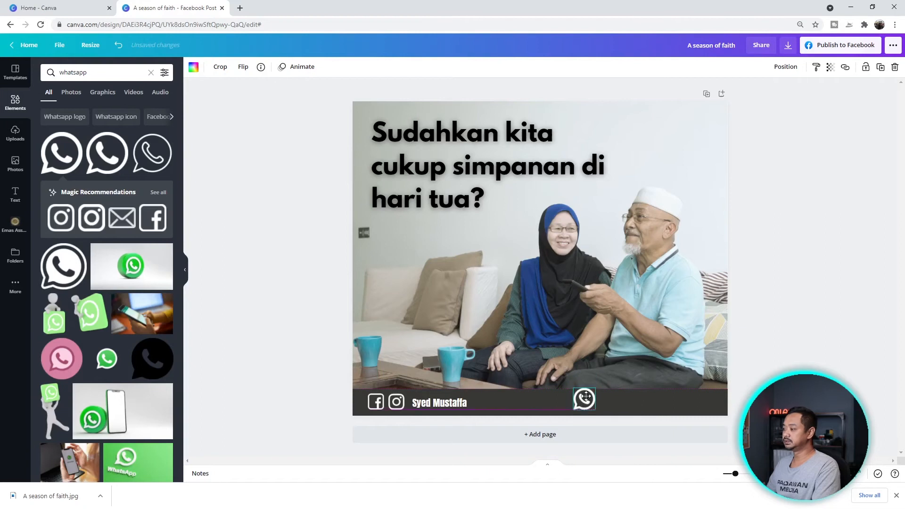
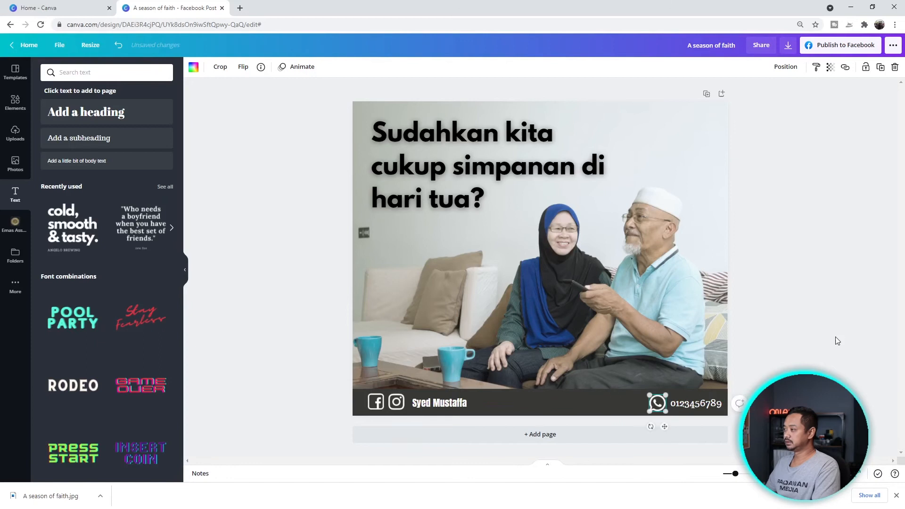
pyautogui.click(790, 227)
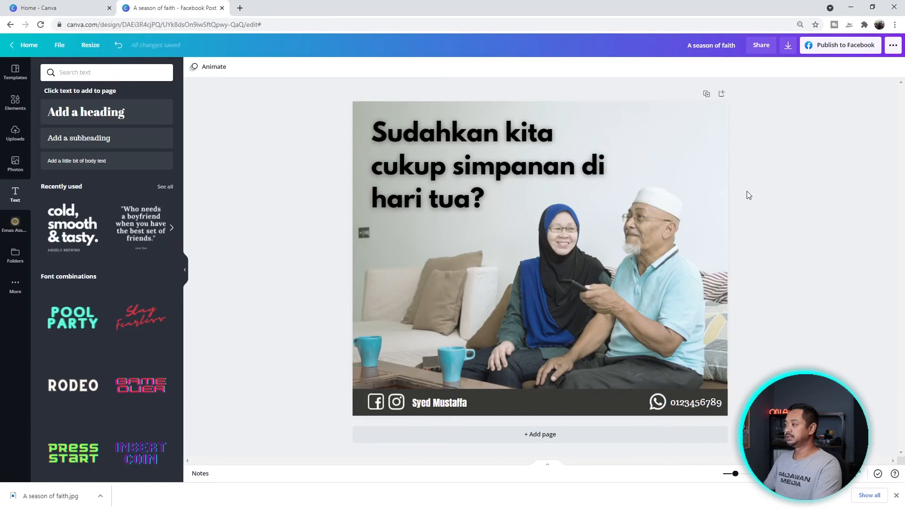
# - Download the finished Facebook post and start a new blank Instagram Post design
pyautogui.click(790, 48)
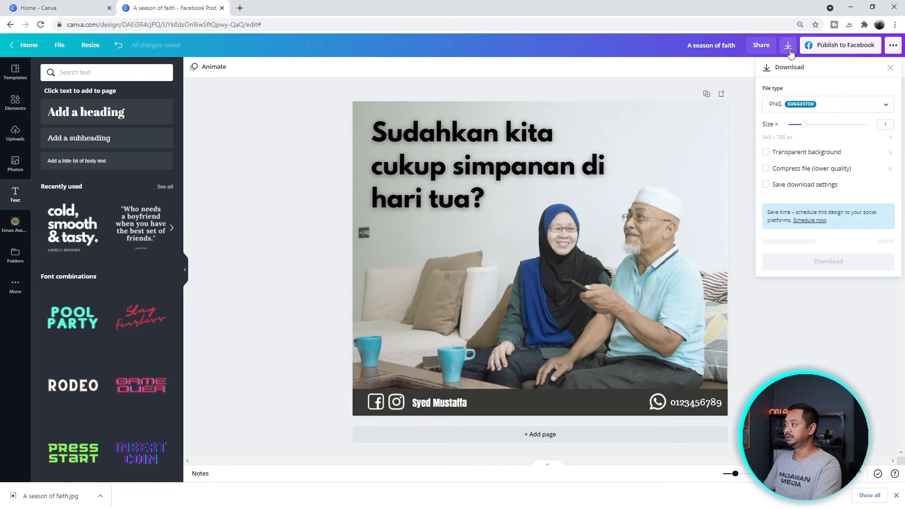
pyautogui.click(883, 107)
pyautogui.moveTo(882, 122); pyautogui.dragTo(881, 136)
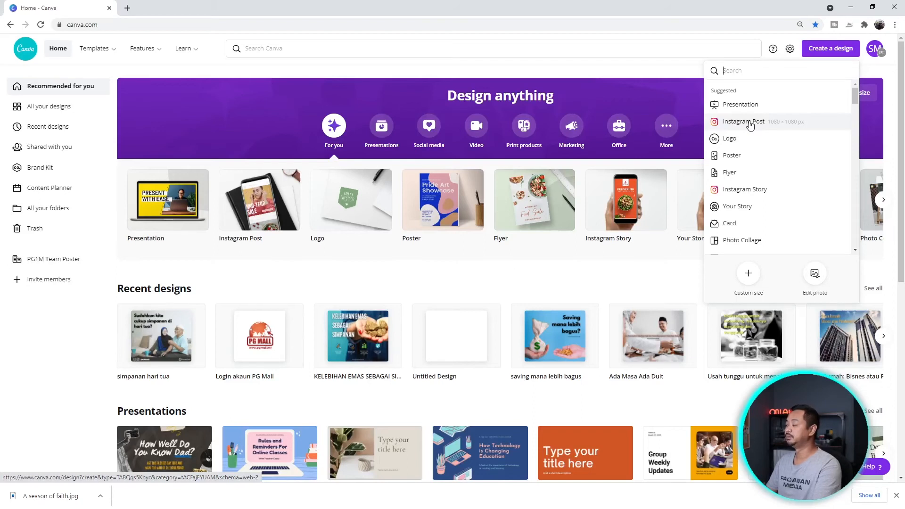
pyautogui.click(750, 124)
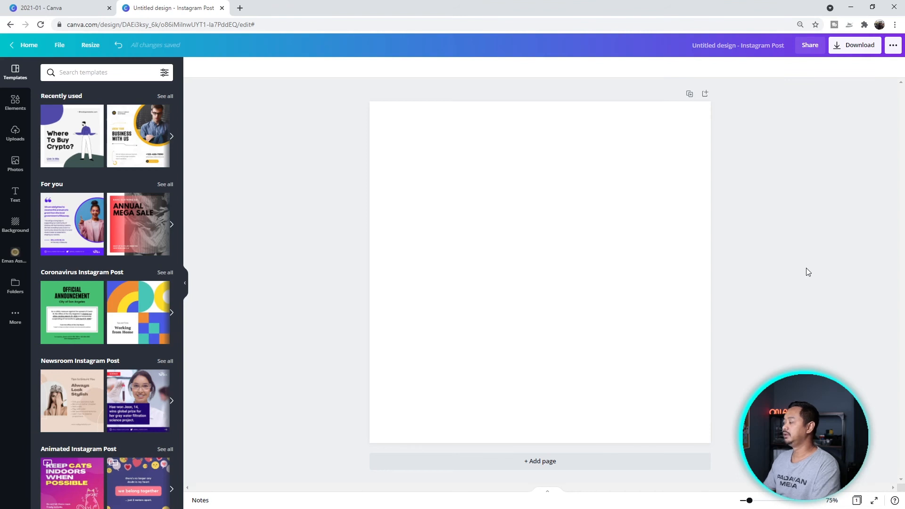
# - Rename the design to '3 jenis pembeli emas'
pyautogui.click(763, 53)
pyautogui.press('BackSpace')
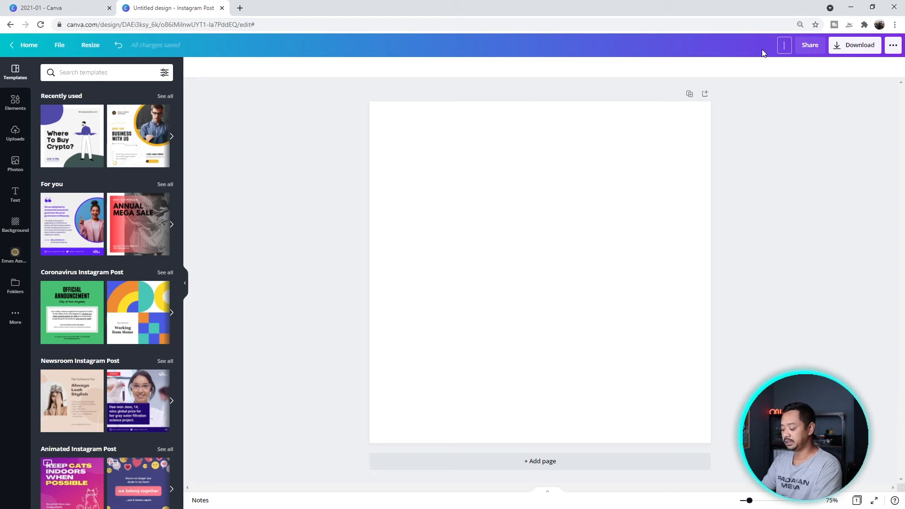
pyautogui.write('3 jenis pembeli emas')
pyautogui.click(769, 283)
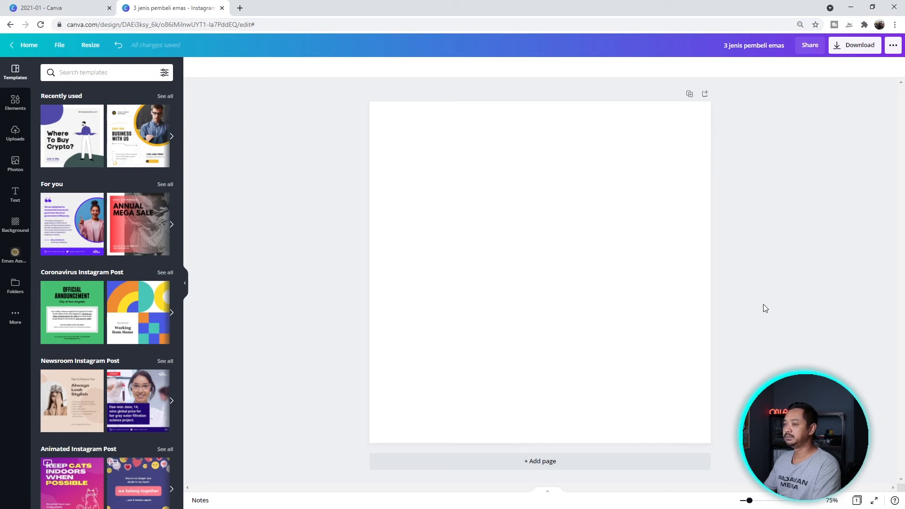
# - Add a 'Penyimpan' heading, duplicate it, and move a copy lower for the next heading
pyautogui.click(16, 194)
pyautogui.write('tPenyimpan')
pyautogui.click(571, 296)
pyautogui.click(558, 276)
pyautogui.hotkey('ctrl', 'd')
pyautogui.hotkey('ctrl', 'd')
pyautogui.hotkey('ctrl', 'z')
pyautogui.hotkey('ctrl', 'z')
pyautogui.click(558, 277)
pyautogui.doubleClick(880, 67)
pyautogui.moveTo(563, 288); pyautogui.dragTo(568, 320)
pyautogui.click(568, 283)
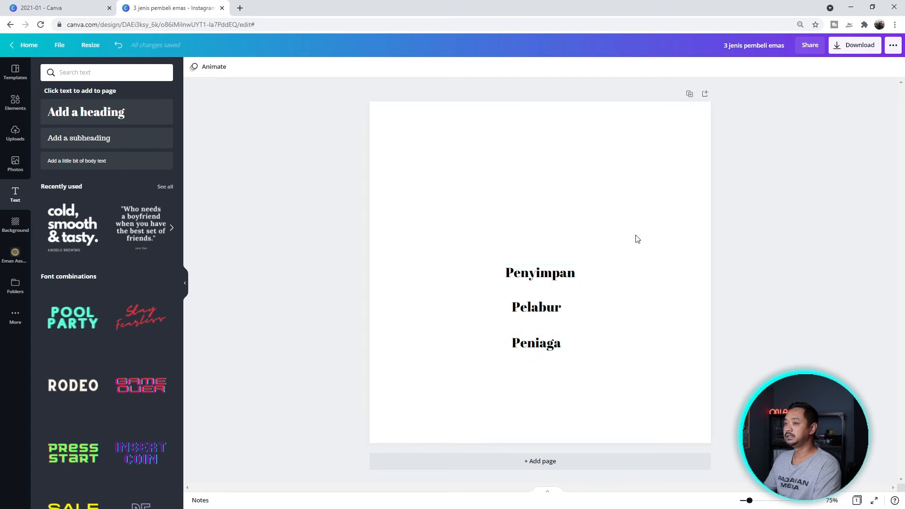
# - Insert a trading-desk graphic from the 'trader' results, shrink it and place it lower left
pyautogui.click(15, 102)
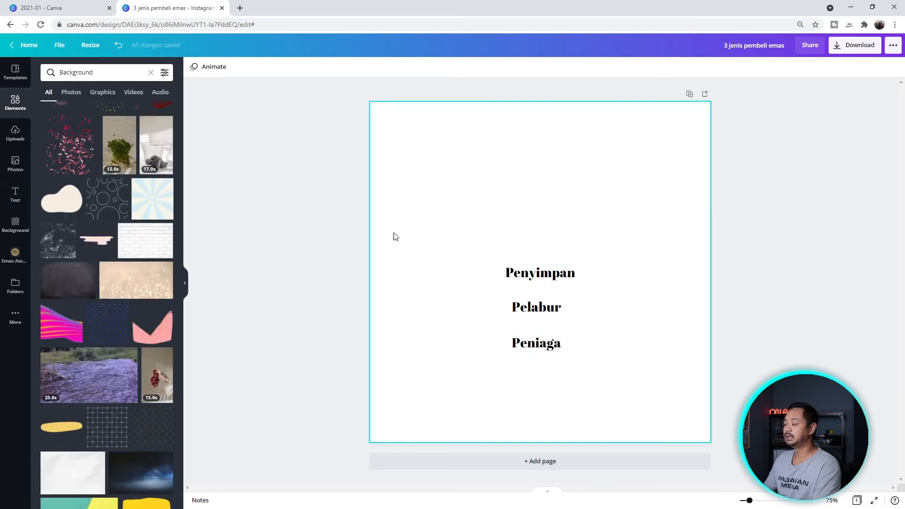
pyautogui.click(111, 97)
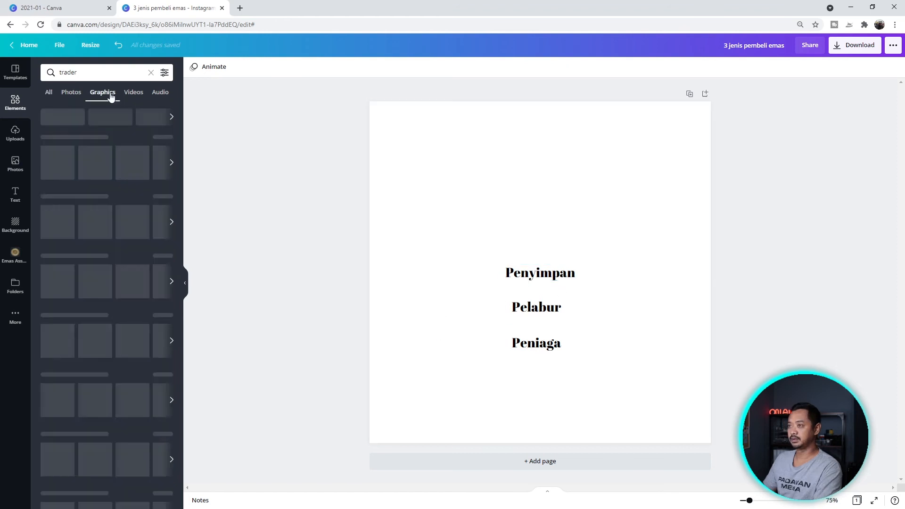
pyautogui.scroll(-5, 106, 278)
pyautogui.click(61, 278)
pyautogui.moveTo(528, 255); pyautogui.dragTo(430, 320)
pyautogui.moveTo(502, 406); pyautogui.dragTo(465, 365)
pyautogui.moveTo(424, 317); pyautogui.dragTo(441, 334)
pyautogui.click(517, 387)
# - Discard a briefcase graphic and add the money-bags saver at the upper left
pyautogui.click(107, 279)
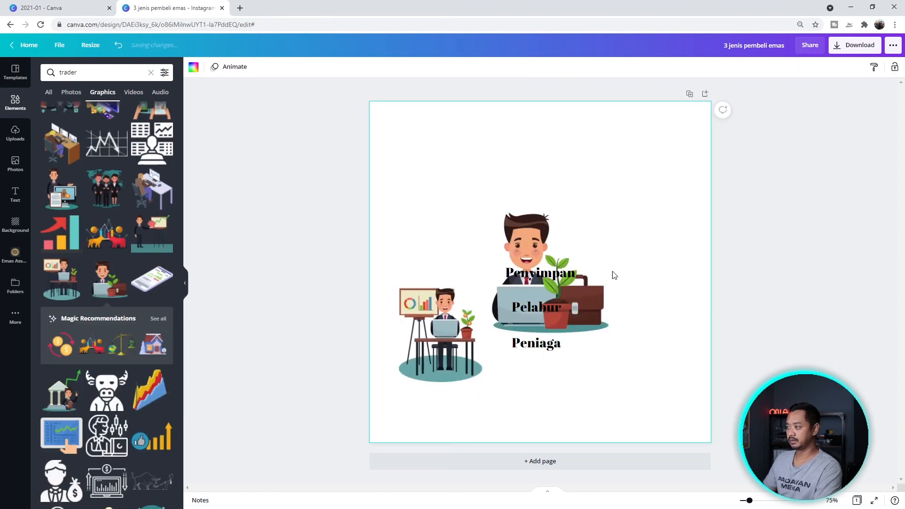
pyautogui.click(586, 297)
pyautogui.press('Delete')
pyautogui.click(158, 319)
pyautogui.scroll(-1, 107, 302)
pyautogui.click(151, 395)
pyautogui.moveTo(540, 272); pyautogui.dragTo(454, 208)
# - Search Graphics for 'man in suit' and add the briefcase businessman to the page
pyautogui.moveTo(85, 72); pyautogui.dragTo(43, 70)
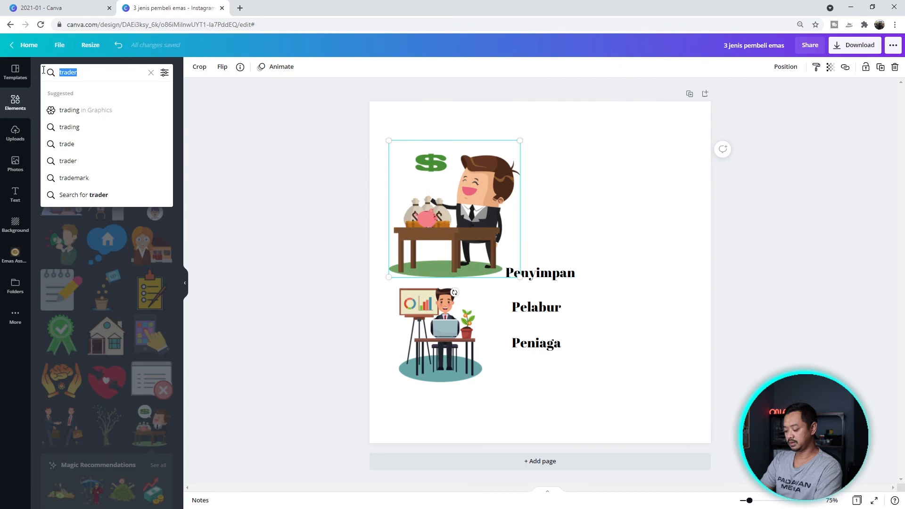
pyautogui.write('saver')
pyautogui.press('Return')
pyautogui.click(151, 72)
pyautogui.write('man in suit')
pyautogui.press('Return')
pyautogui.click(115, 93)
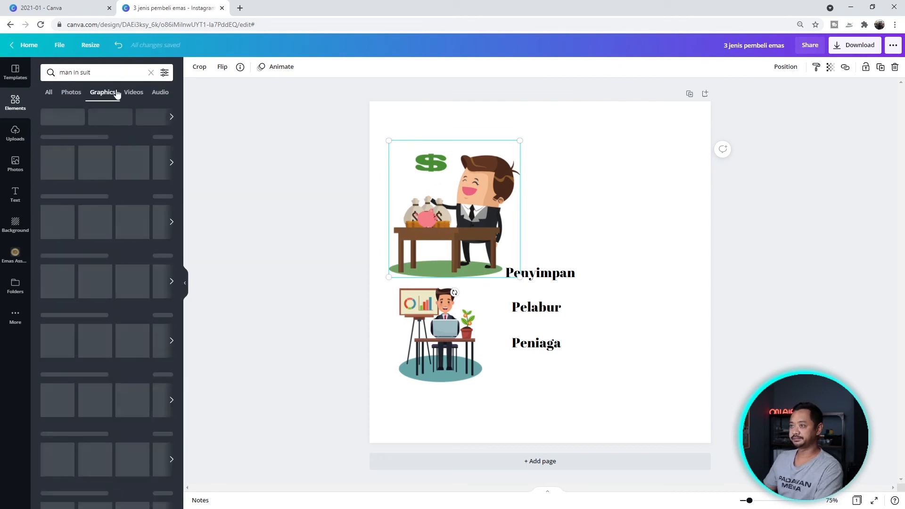
pyautogui.scroll(-5, 101, 118)
pyautogui.click(60, 330)
pyautogui.click(618, 276)
# - Search Graphics for 'trading', 'man trading' and 'investing' illustrations
pyautogui.click(150, 73)
pyautogui.write('trading')
pyautogui.press('Return')
pyautogui.click(105, 92)
pyautogui.tripleClick(119, 72)
pyautogui.write('man trading')
pyautogui.press('Return')
pyautogui.click(102, 92)
pyautogui.doubleClick(82, 73)
pyautogui.write('investing')
pyautogui.press('Return')
pyautogui.click(102, 92)
# - Insert the man trading at his desk and move him to the top right
pyautogui.click(106, 174)
pyautogui.click(644, 365)
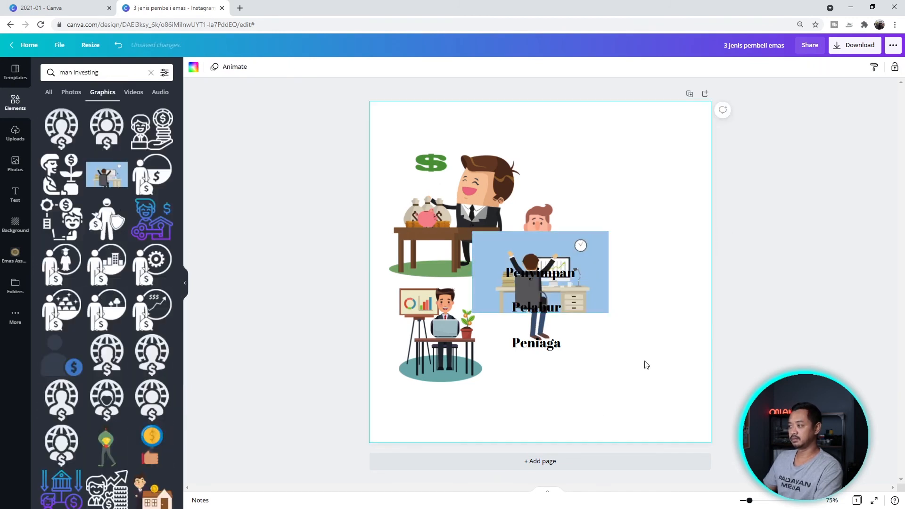
pyautogui.moveTo(593, 261); pyautogui.dragTo(688, 162)
pyautogui.click(662, 345)
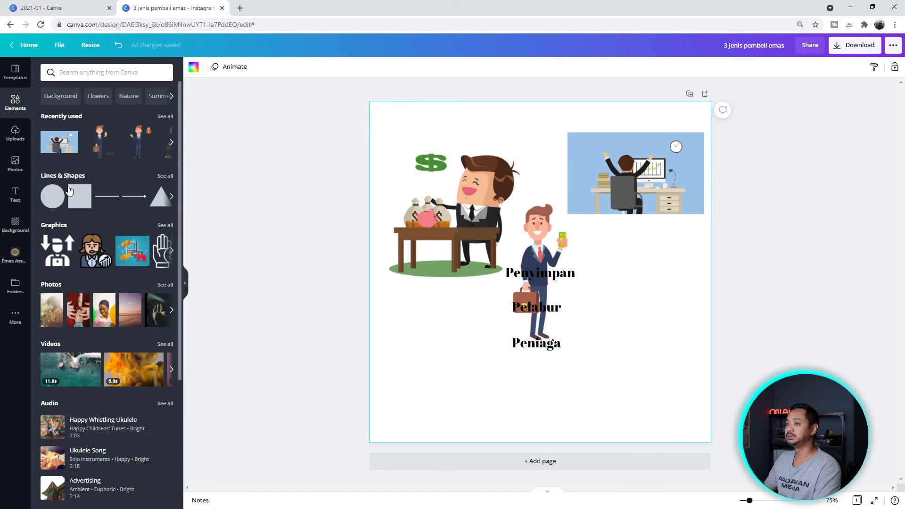
pyautogui.click(15, 137)
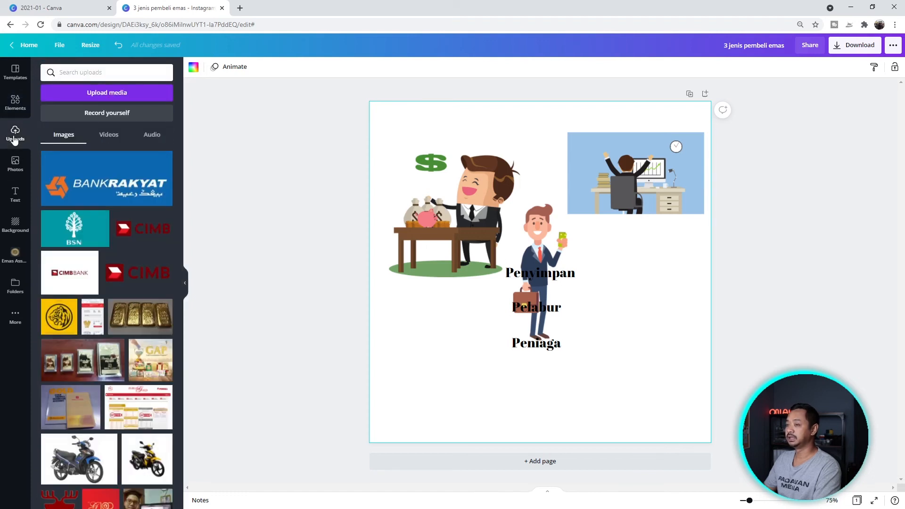
# - Bring up the page background colour choices
pyautogui.scroll(-5, 120, 320)
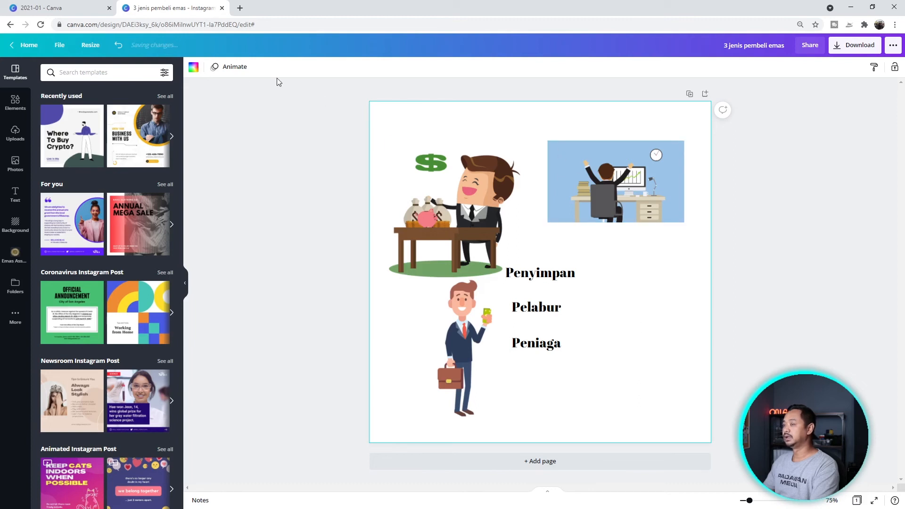
pyautogui.click(193, 66)
# - Set the page background to custom light sky blue #9BC4EF and move the trader bottom right
pyautogui.click(118, 250)
pyautogui.click(95, 249)
pyautogui.click(50, 112)
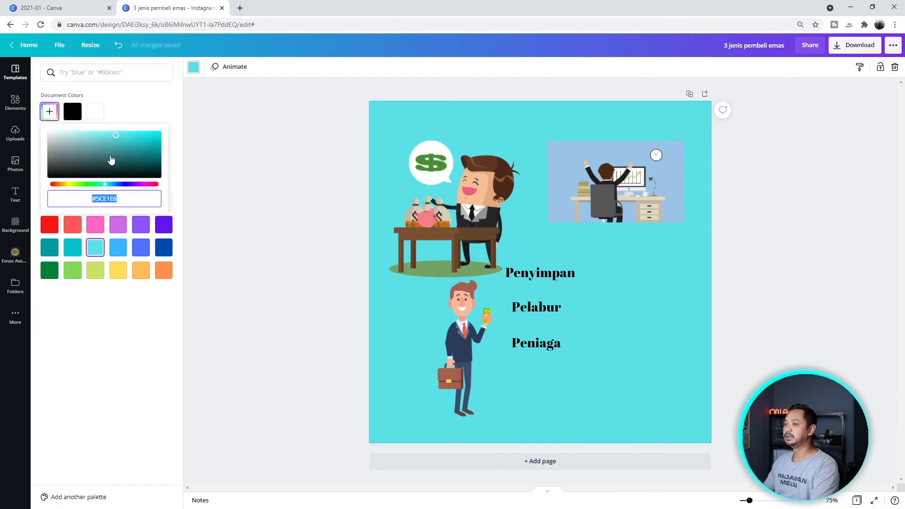
pyautogui.click(75, 140)
pyautogui.moveTo(108, 189); pyautogui.dragTo(115, 187)
pyautogui.click(85, 135)
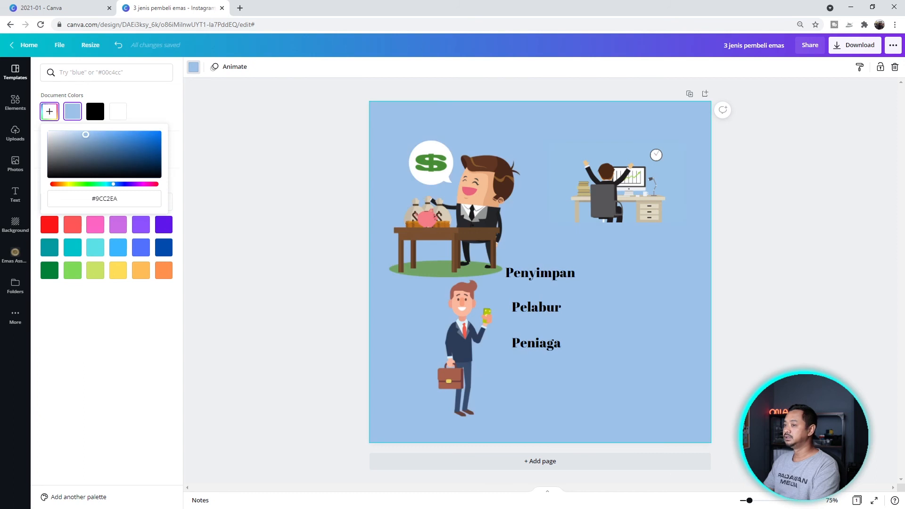
pyautogui.moveTo(85, 136); pyautogui.dragTo(86, 134)
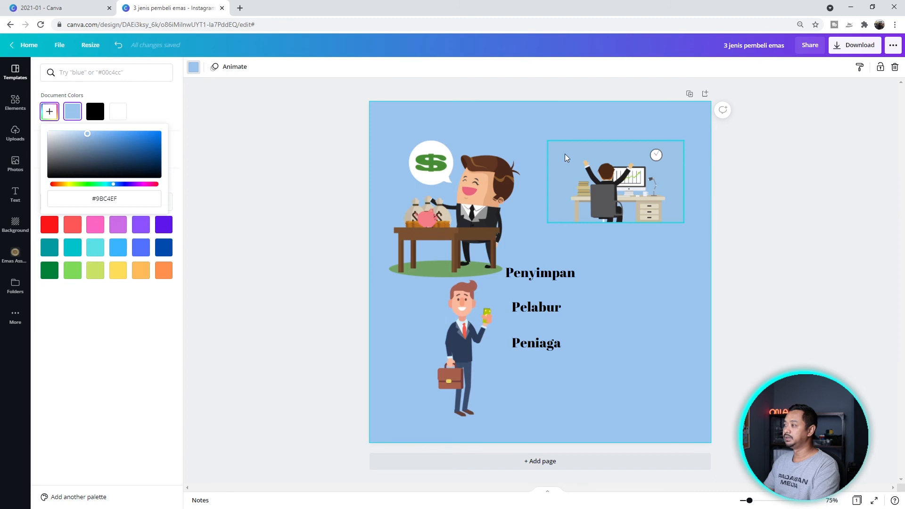
pyautogui.click(137, 197)
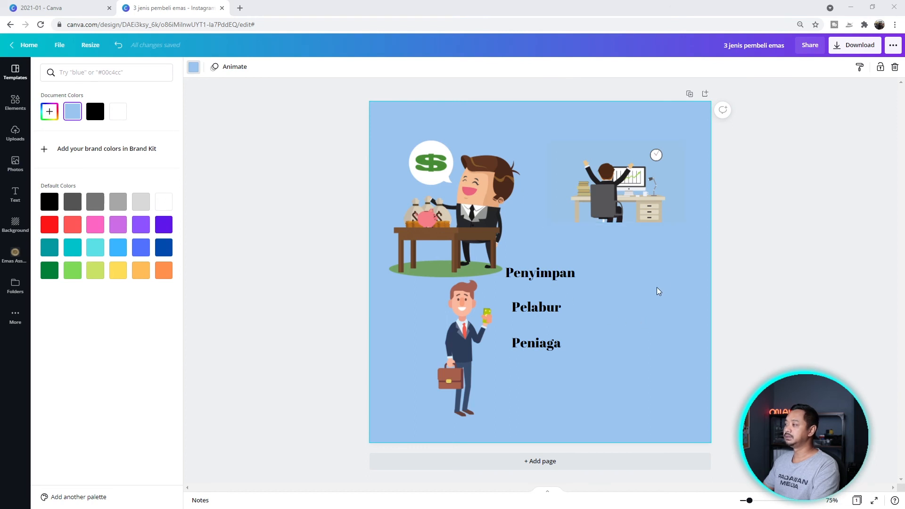
pyautogui.click(658, 307)
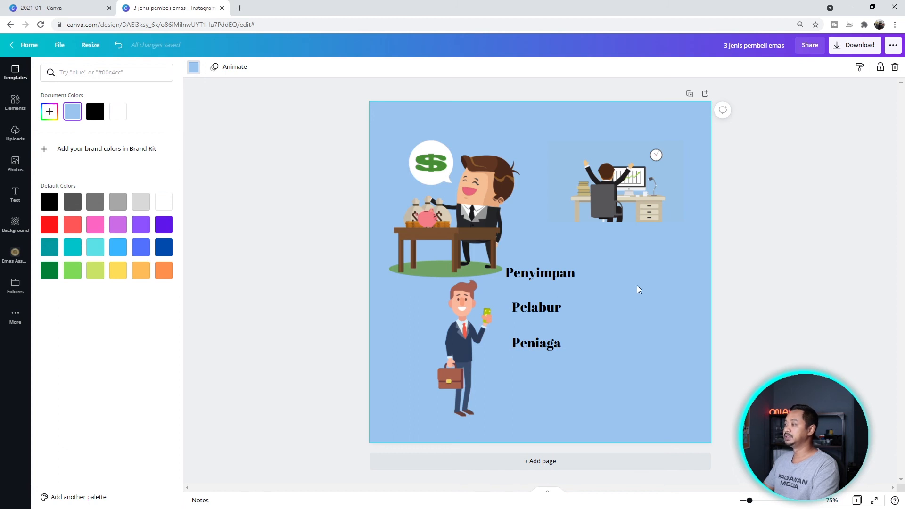
pyautogui.moveTo(626, 194); pyautogui.dragTo(620, 331)
# - Shrink the saver and businessman and rearrange the buyer labels and illustrations
pyautogui.moveTo(520, 140); pyautogui.dragTo(462, 185)
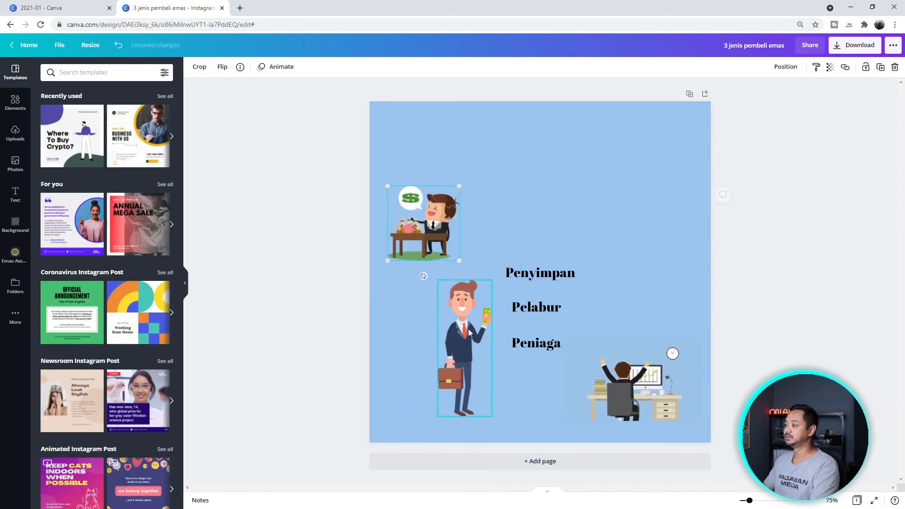
pyautogui.moveTo(492, 415); pyautogui.dragTo(446, 362)
pyautogui.moveTo(536, 342); pyautogui.dragTo(546, 398)
pyautogui.moveTo(431, 321); pyautogui.dragTo(429, 390)
pyautogui.moveTo(536, 306); pyautogui.dragTo(632, 341)
pyautogui.moveTo(533, 273); pyautogui.dragTo(438, 182)
pyautogui.moveTo(481, 398); pyautogui.dragTo(428, 331)
pyautogui.moveTo(435, 221); pyautogui.dragTo(448, 271)
# - Line up the three illustrations in a row with the Penyimpan, Peniaga, Pelabur labels aligned
pyautogui.moveTo(429, 389); pyautogui.dragTo(540, 282)
pyautogui.moveTo(632, 389); pyautogui.dragTo(642, 282)
pyautogui.click(443, 269)
pyautogui.moveTo(453, 179); pyautogui.dragTo(450, 220)
pyautogui.moveTo(429, 331); pyautogui.dragTo(540, 220)
pyautogui.moveTo(638, 341); pyautogui.dragTo(643, 220)
pyautogui.click(421, 285)
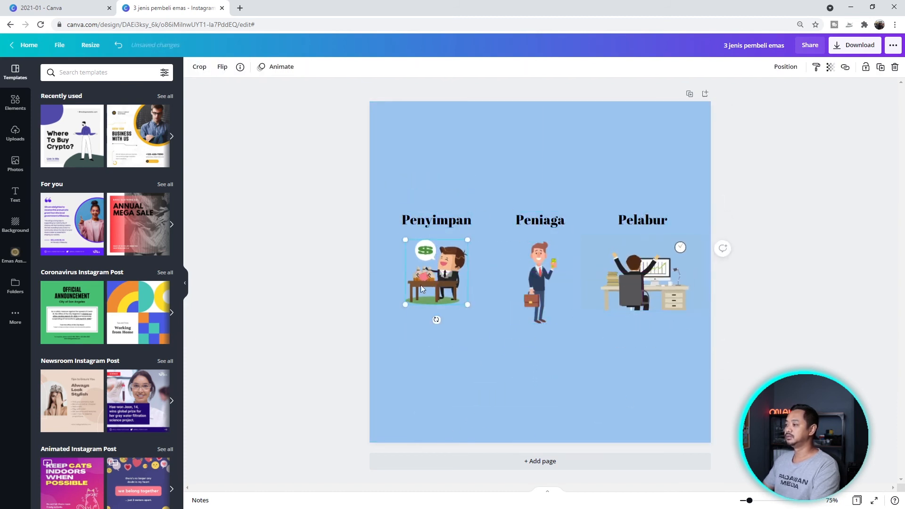
pyautogui.moveTo(645, 278); pyautogui.dragTo(648, 283)
pyautogui.moveTo(539, 283); pyautogui.dragTo(562, 126)
pyautogui.click(471, 141)
# - Add a heading reading '3 Jenis Pembeli Emas' and set its font size
pyautogui.click(15, 193)
pyautogui.click(87, 114)
pyautogui.write('3 Jenis Pembeli Emas')
pyautogui.click(287, 67)
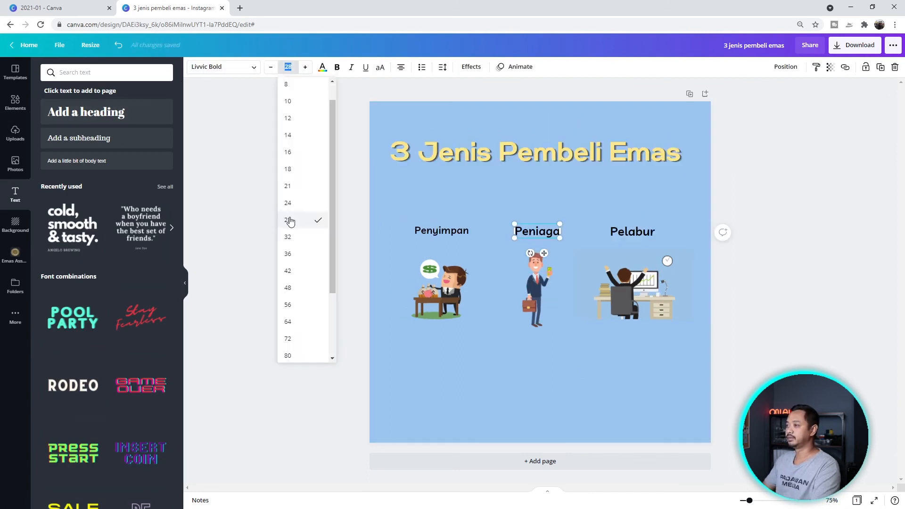
pyautogui.click(555, 196)
# - Make the Pelabur, Peniaga and Penyimpan labels white with the Lift effect and raise the row
pyautogui.moveTo(398, 186); pyautogui.dragTo(697, 306)
pyautogui.click(627, 201)
pyautogui.click(322, 67)
pyautogui.click(163, 200)
pyautogui.click(323, 67)
pyautogui.click(471, 67)
pyautogui.click(151, 124)
pyautogui.click(536, 202)
pyautogui.click(151, 124)
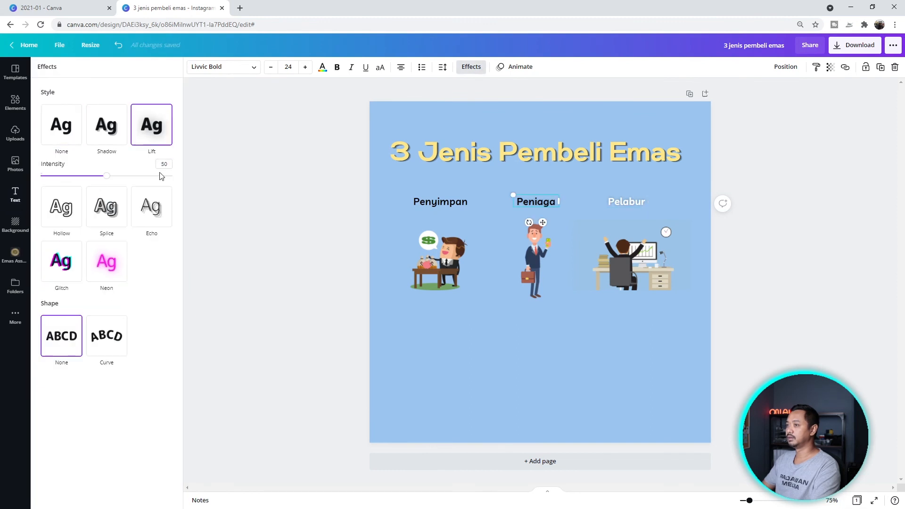
pyautogui.click(440, 201)
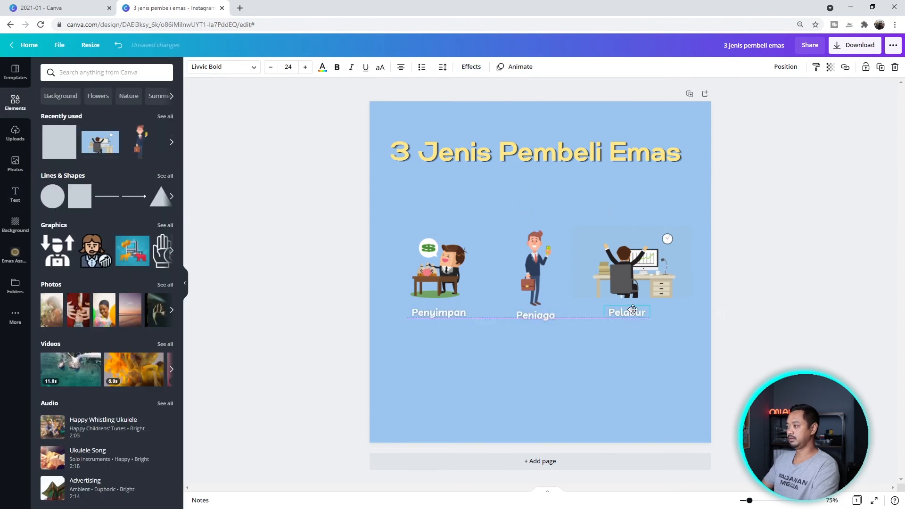
pyautogui.moveTo(400, 188); pyautogui.dragTo(693, 301)
pyautogui.moveTo(631, 254); pyautogui.dragTo(638, 242)
pyautogui.click(408, 364)
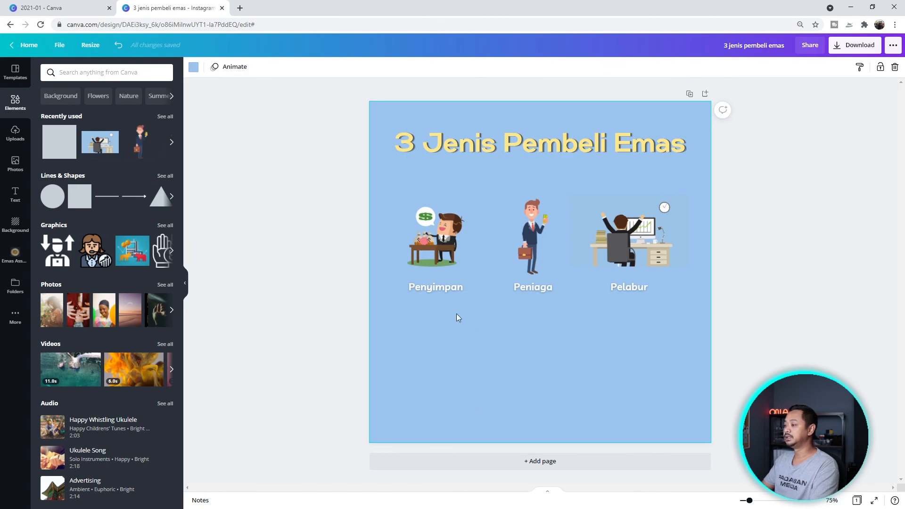
# - Add a tall pale yellow box under the Penyimpan label
pyautogui.click(440, 287)
pyautogui.click(518, 285)
pyautogui.click(626, 285)
pyautogui.click(428, 348)
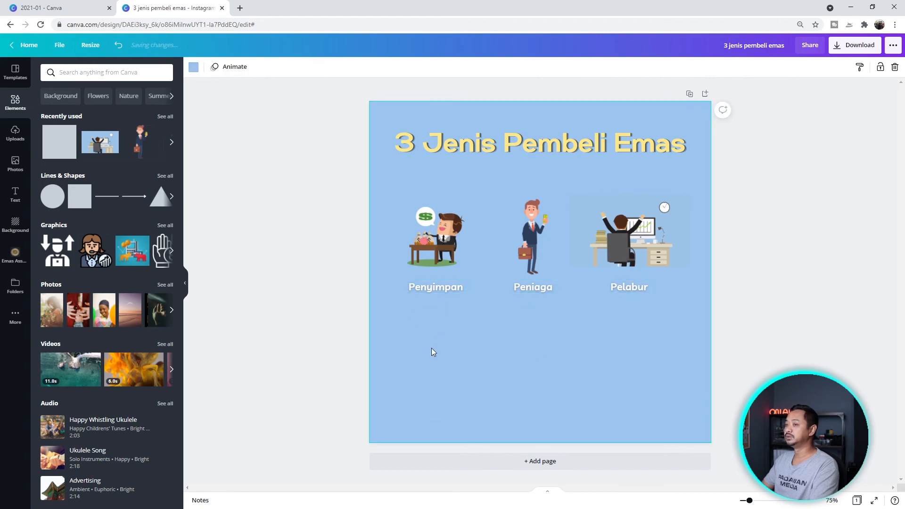
pyautogui.click(79, 196)
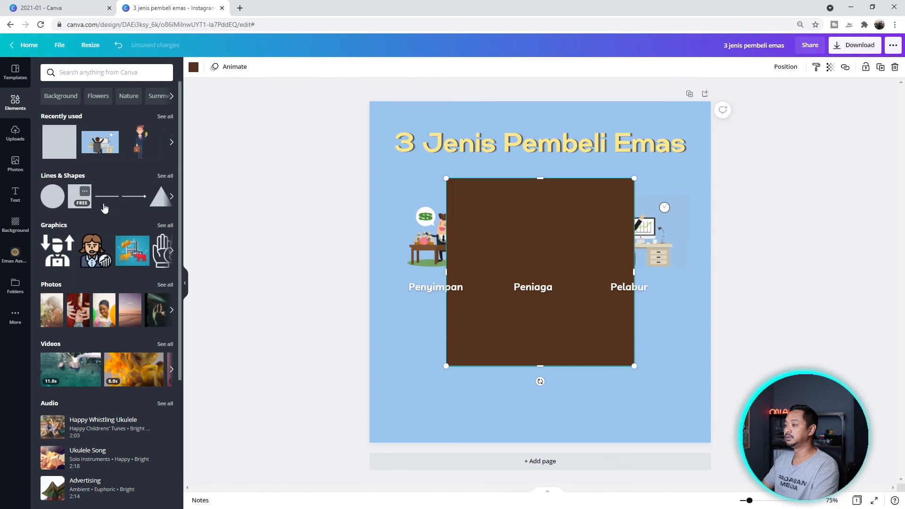
pyautogui.moveTo(546, 328); pyautogui.dragTo(491, 402)
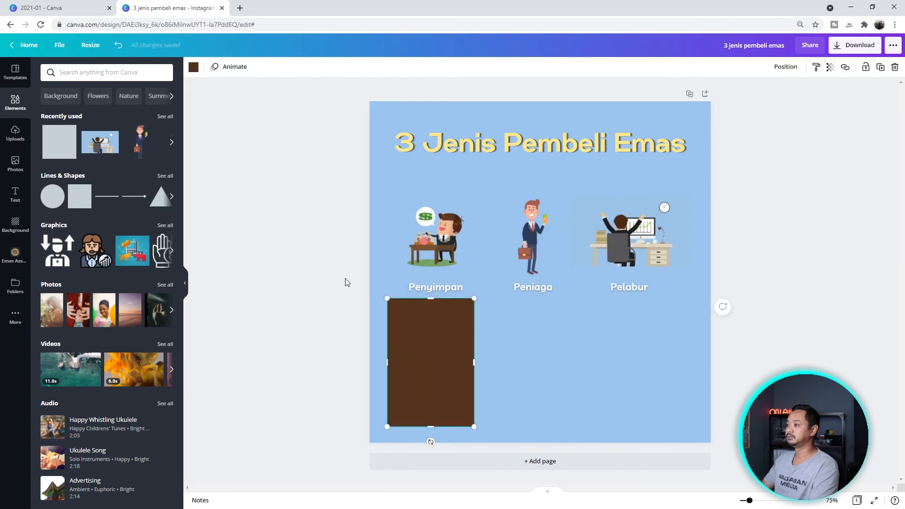
pyautogui.click(193, 67)
pyautogui.click(118, 111)
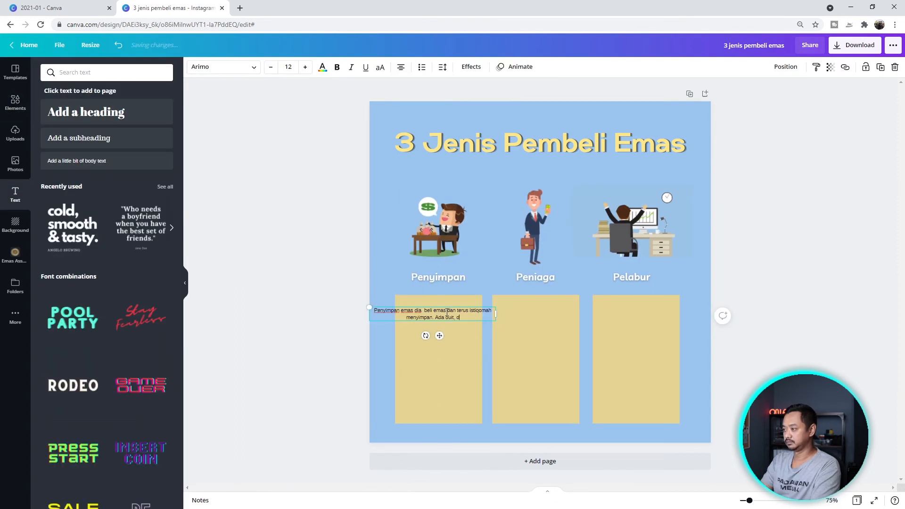
# - Type the buyer descriptions, e.g. 'ia tukarkan kepada bentuk emas… yang dikejar adalah gram'
pyautogui.write('ia tukarkan kepada bentuk emas tanpa mengira harga, yang dikejar adalah gram')
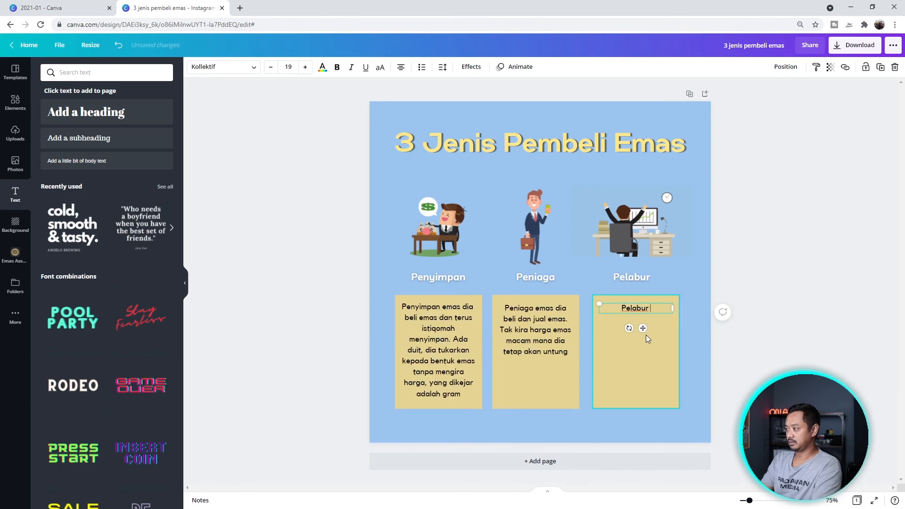
pyautogui.write('emas dia ada ilmu teknikal harga emas. Biasanya dia beli pada harga rendah dan jual pada harga tinggi untuk dapatkan pulangan')
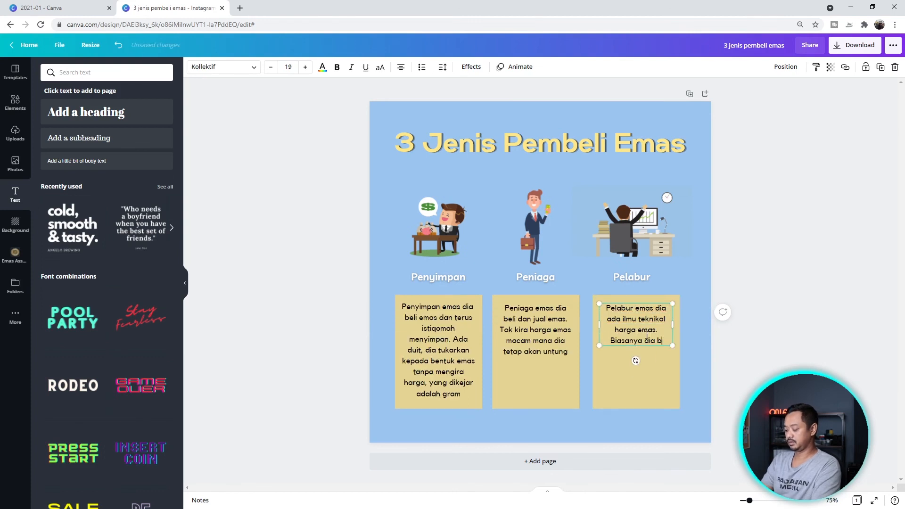
pyautogui.click(633, 424)
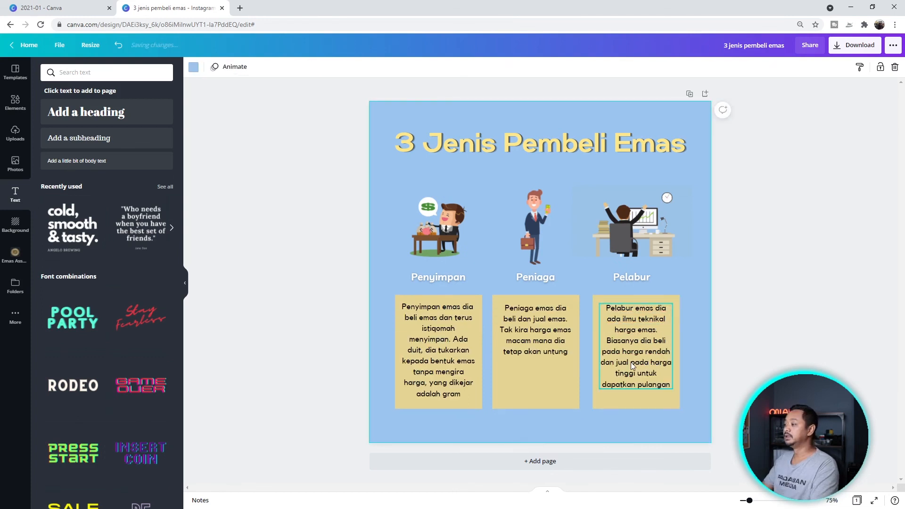
pyautogui.click(440, 361)
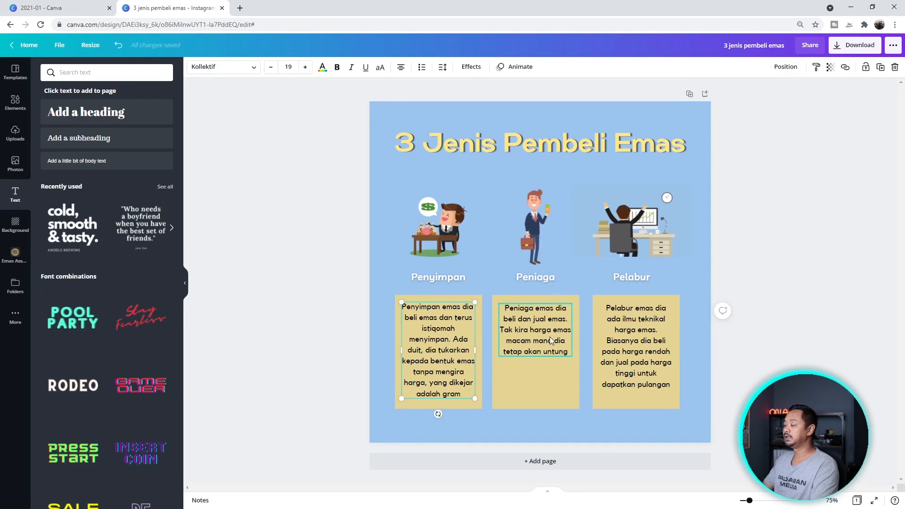
# - Group the columns and swap Pelabur into the middle and Peniaga to the right
pyautogui.moveTo(694, 193); pyautogui.dragTo(599, 396)
pyautogui.moveTo(490, 172); pyautogui.dragTo(577, 397)
pyautogui.hotkey('ctrl', 'g')
pyautogui.moveTo(396, 171); pyautogui.dragTo(480, 406)
pyautogui.hotkey('ctrl', 'g')
pyautogui.moveTo(667, 196); pyautogui.dragTo(568, 197)
pyautogui.moveTo(535, 222); pyautogui.dragTo(643, 222)
pyautogui.click(692, 162)
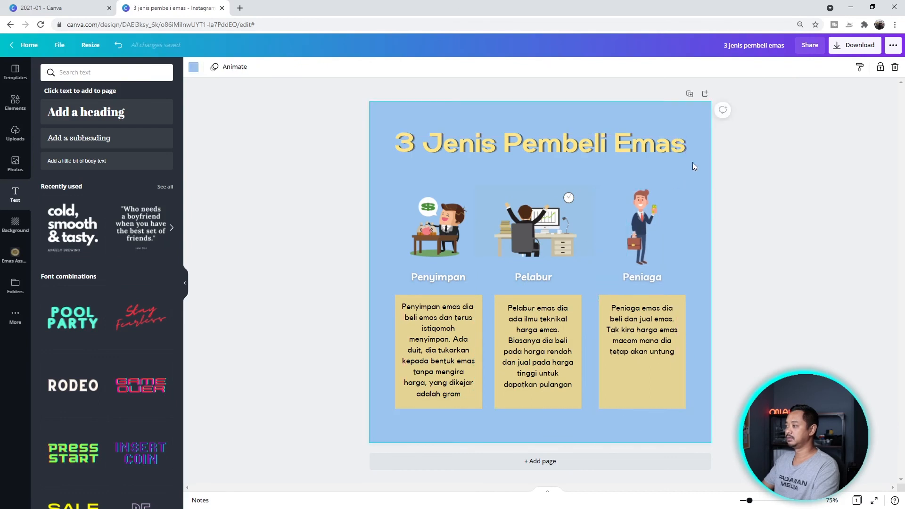
# - Search Graphics for 'text bubble', then 'text box'
pyautogui.click(697, 310)
pyautogui.click(15, 102)
pyautogui.click(109, 73)
pyautogui.write('text bubble')
pyautogui.press('Return')
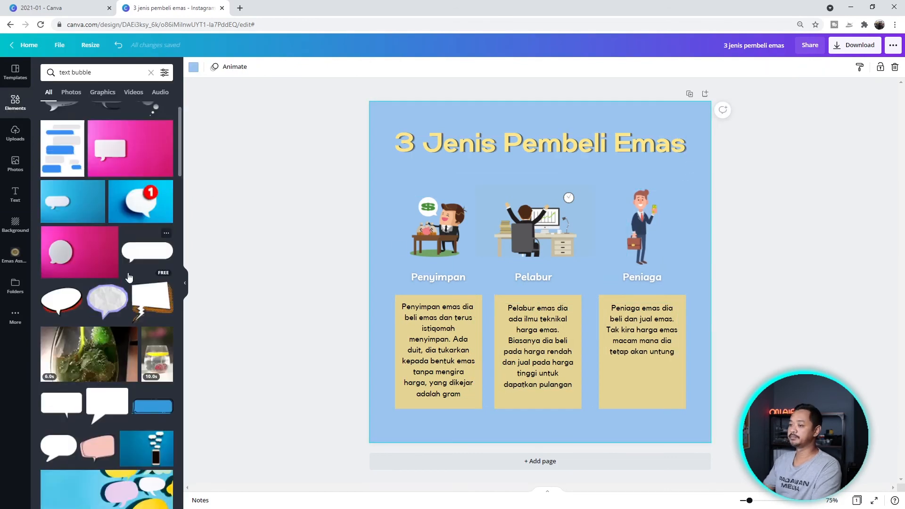
pyautogui.moveTo(113, 73); pyautogui.dragTo(33, 74)
pyautogui.write('text box')
pyautogui.press('Return')
pyautogui.click(102, 92)
# - Place and duplicate a brush-stroke banner behind the labels, then nudge the columns into place
pyautogui.moveTo(106, 243)
pyautogui.mouseDown()
pyautogui.moveTo(481, 271)
pyautogui.moveTo(679, 275)
pyautogui.mouseUp()
pyautogui.rightClick(565, 277)
pyautogui.click(608, 368)
pyautogui.hotkey('ctrl', 'd')
pyautogui.rightClick(679, 275)
pyautogui.click(717, 347)
pyautogui.moveTo(460, 370); pyautogui.dragTo(460, 379)
pyautogui.moveTo(677, 197); pyautogui.dragTo(424, 240)
pyautogui.moveTo(537, 226); pyautogui.dragTo(537, 222)
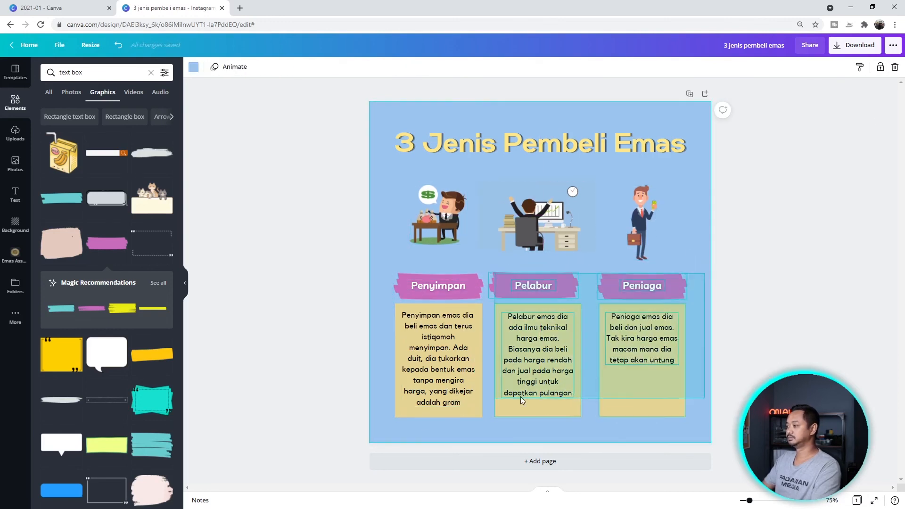